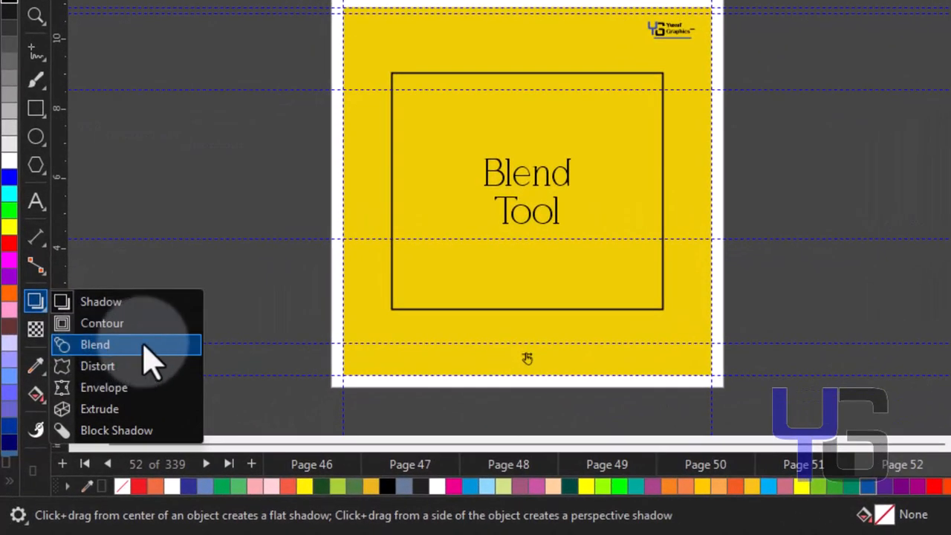
# Activate the Blend tool and go to the Blend Tool Practice Sheet on page 54
pyautogui.click(145, 344)
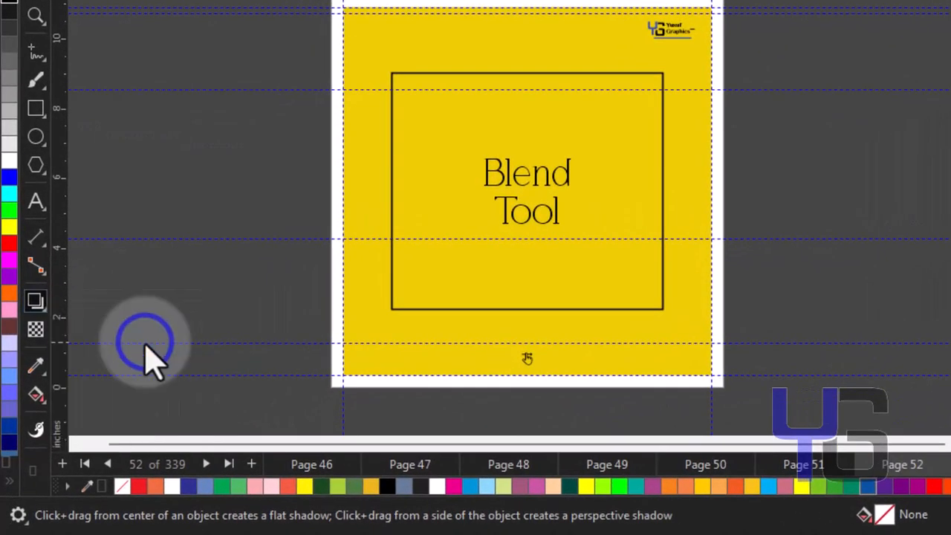
pyautogui.press('pagedown')
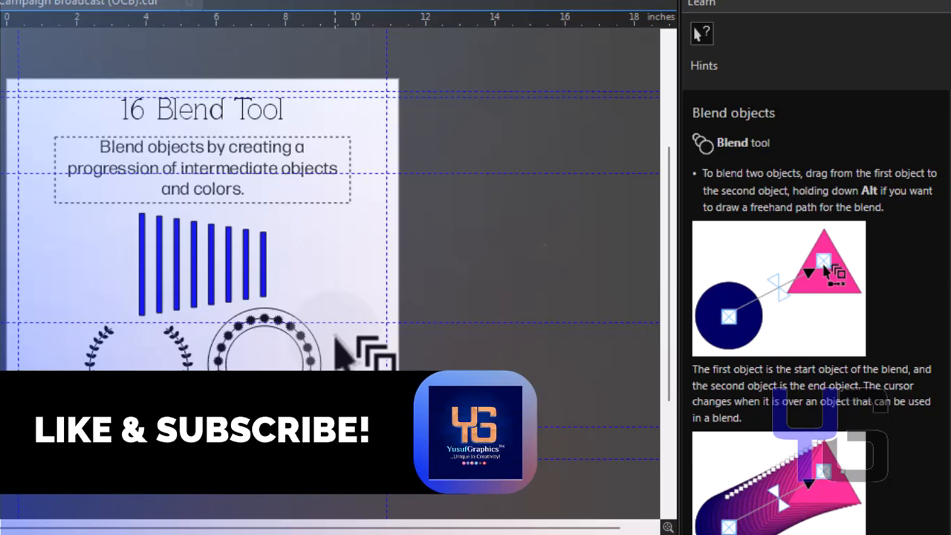
pyautogui.press('pagedown')
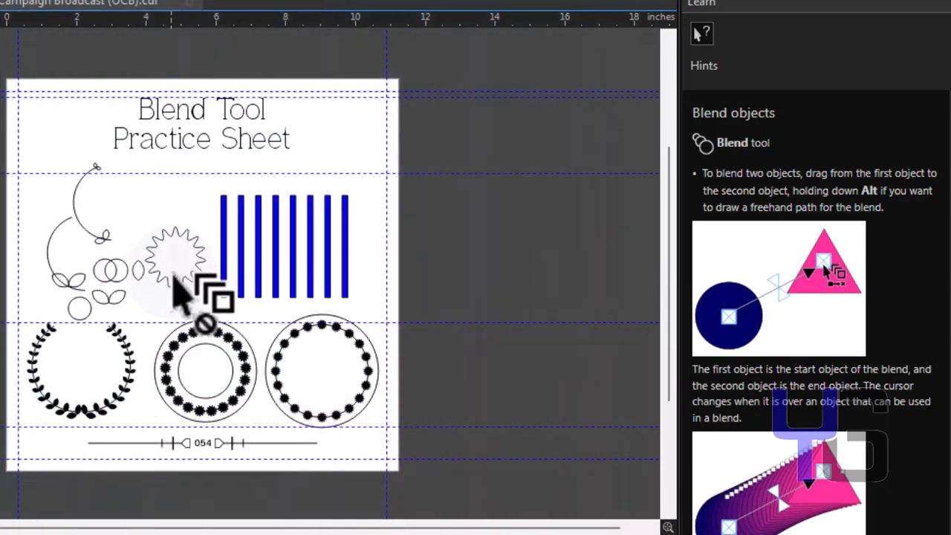
# Move all the sample shapes together off the practice sheet onto the empty workspace to its left
pyautogui.press('space')
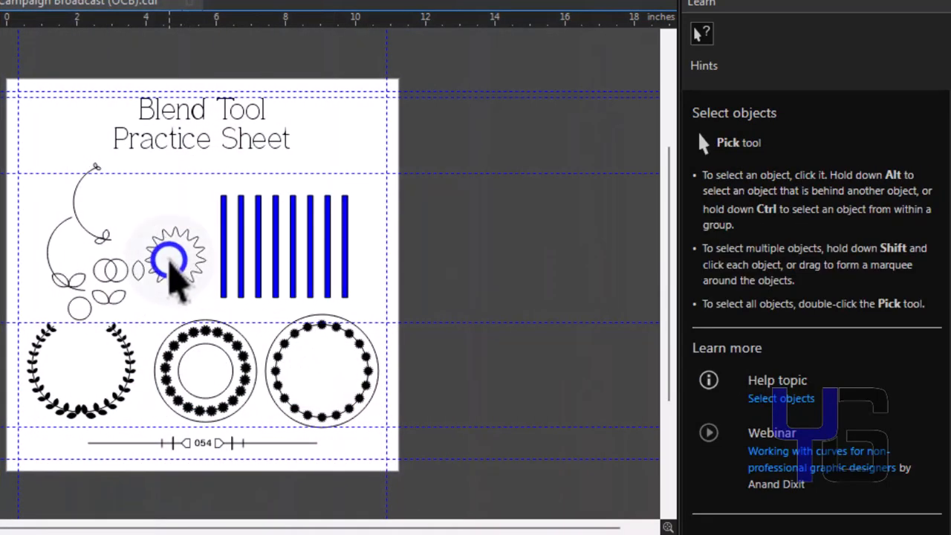
pyautogui.click(170, 261)
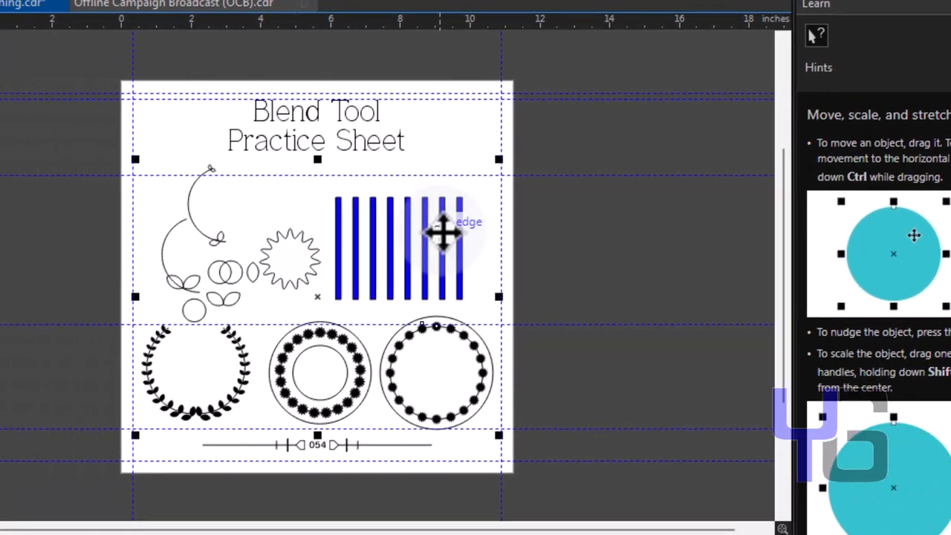
pyautogui.moveTo(325, 224); pyautogui.dragTo(0, 251)
pyautogui.moveTo(253, 250); pyautogui.dragTo(254, 250)
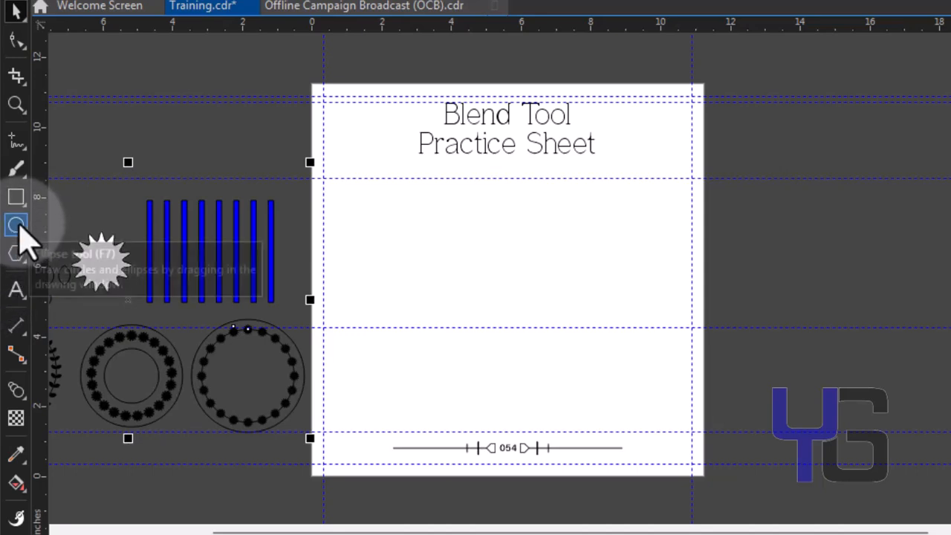
# Draw a straight vertical line about 3 inches long near the practice sheet's left edge with the Freehand tool
pyautogui.click(13, 145)
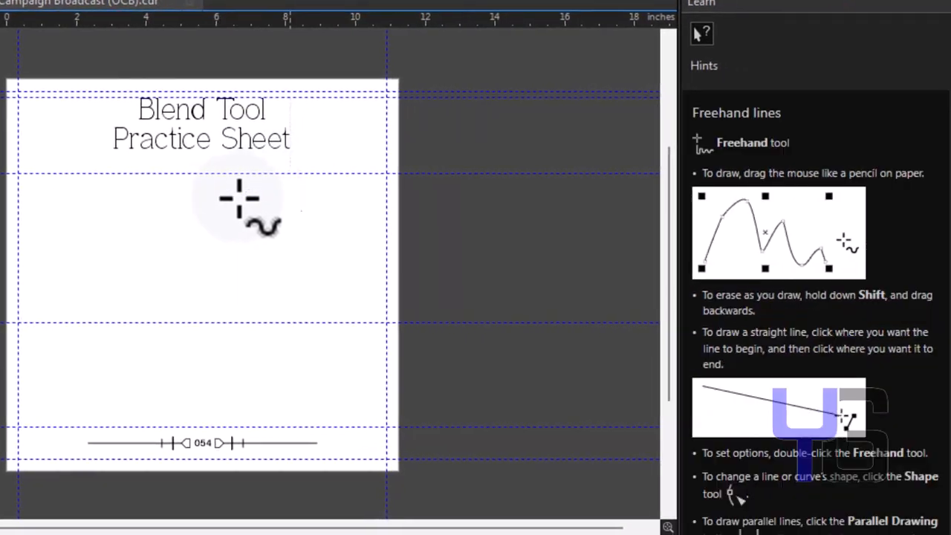
pyautogui.click(41, 190)
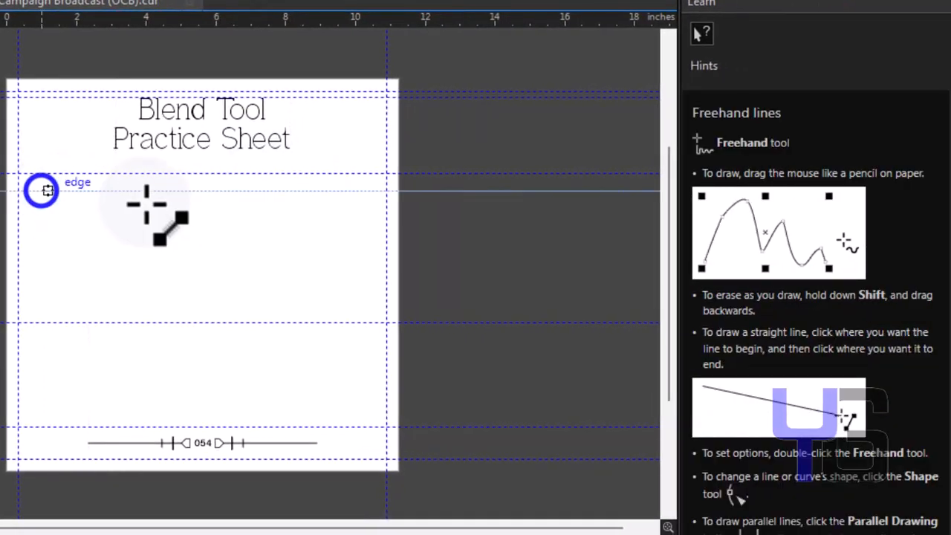
pyautogui.press('shift')
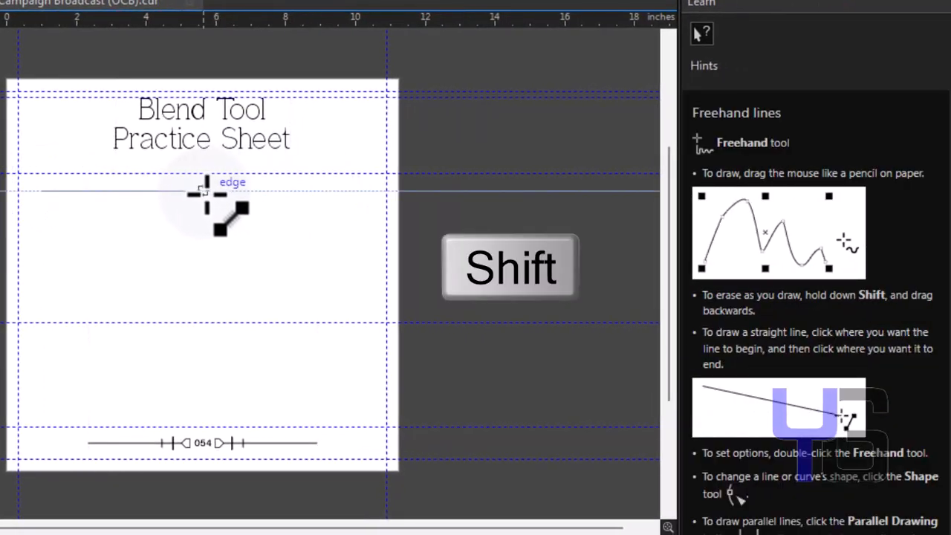
pyautogui.click(41, 301)
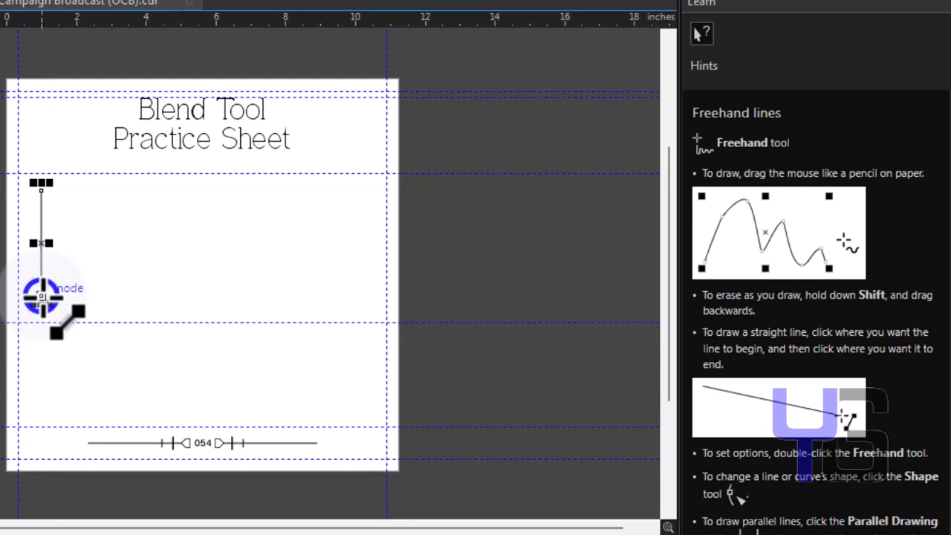
# Duplicate the vertical line about 3.4 inches to the right and shorten the copy symmetrically about its center
pyautogui.press('space')
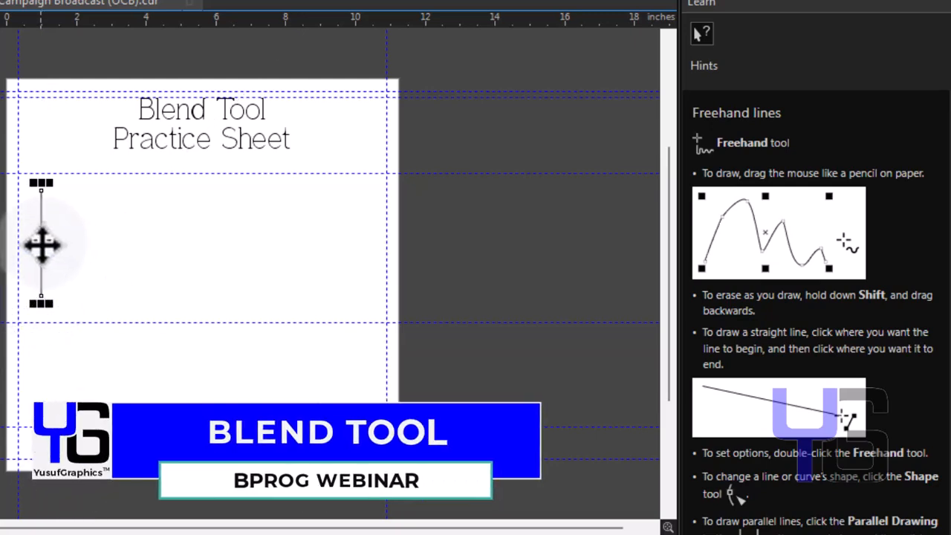
pyautogui.moveTo(41, 245); pyautogui.dragTo(159, 239)
pyautogui.moveTo(159, 182); pyautogui.dragTo(164, 199)
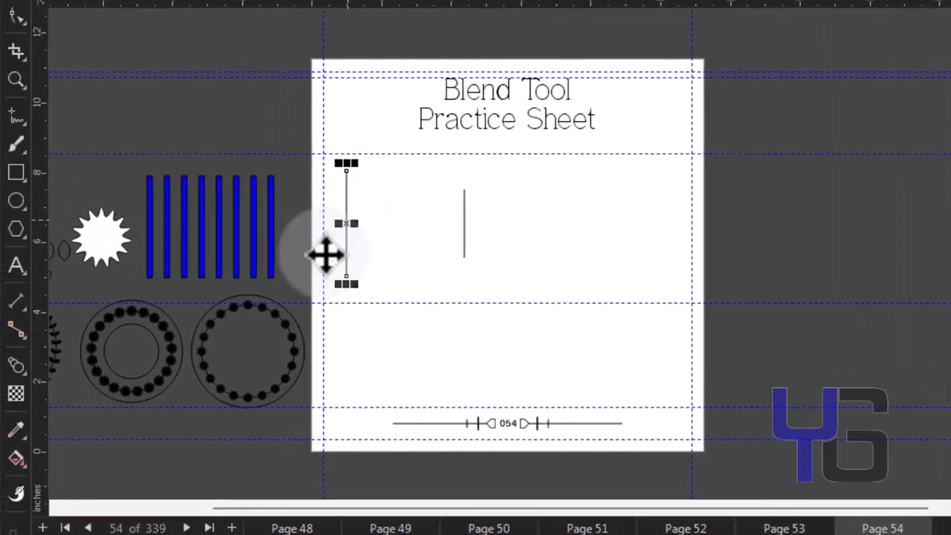
# Blend the long vertical line into the short one and set the number of blend steps to 8
pyautogui.click(15, 367)
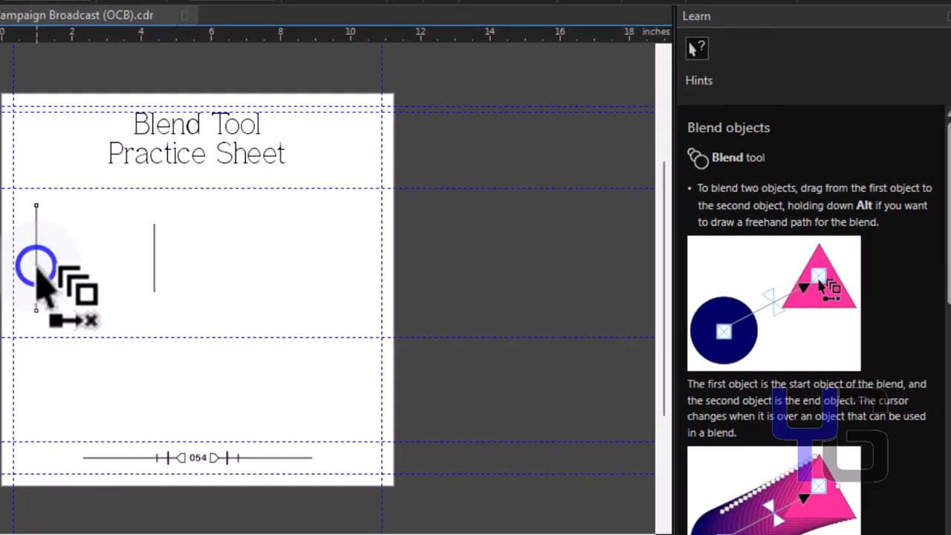
pyautogui.moveTo(36, 269); pyautogui.dragTo(155, 261)
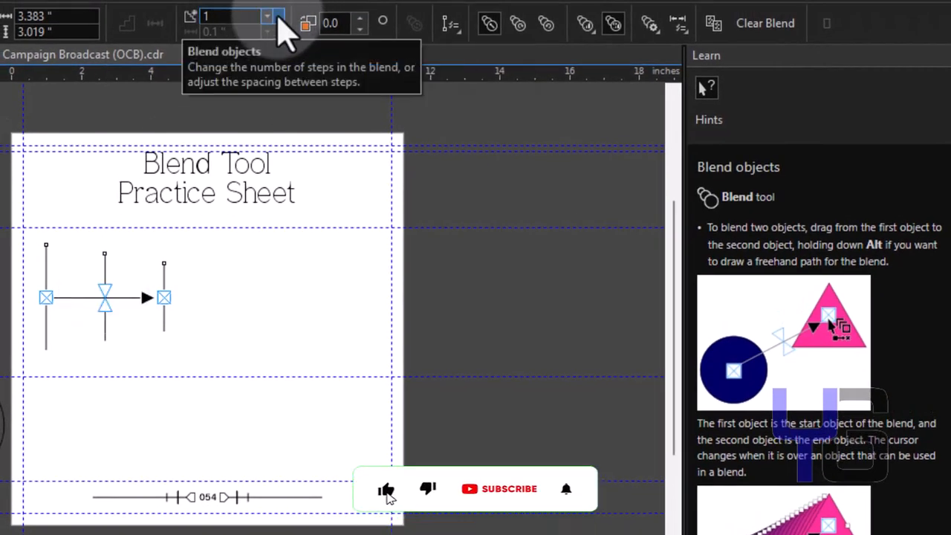
pyautogui.click(280, 17)
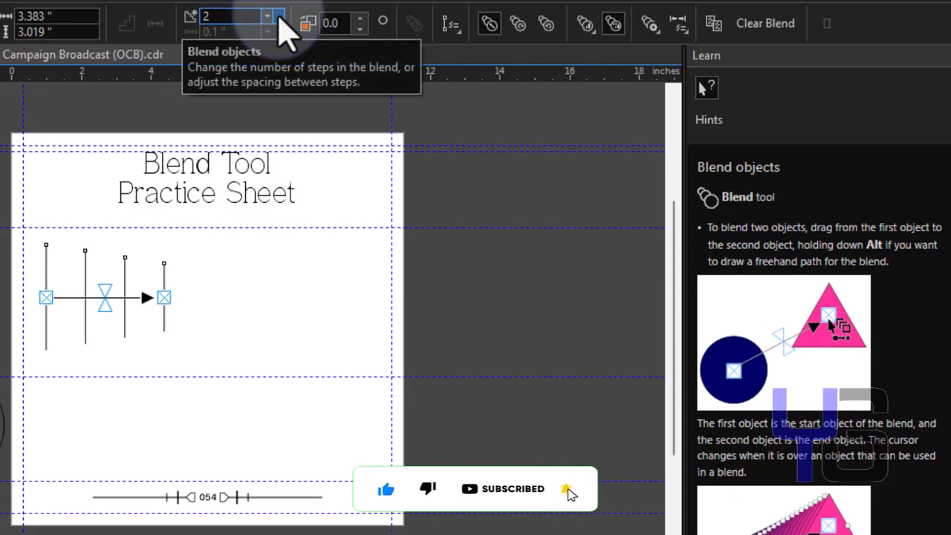
pyautogui.click(279, 17)
pyautogui.click(279, 16)
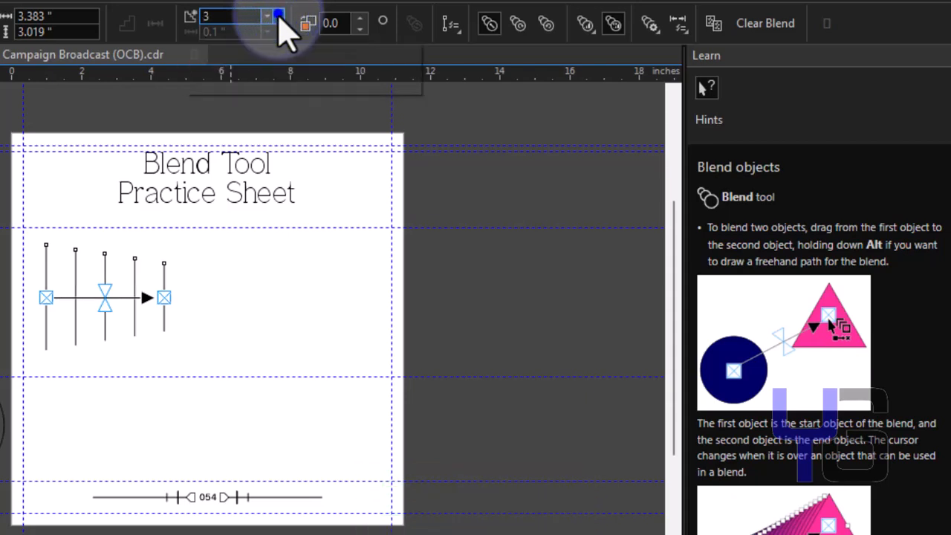
pyautogui.click(279, 17)
pyautogui.click(280, 16)
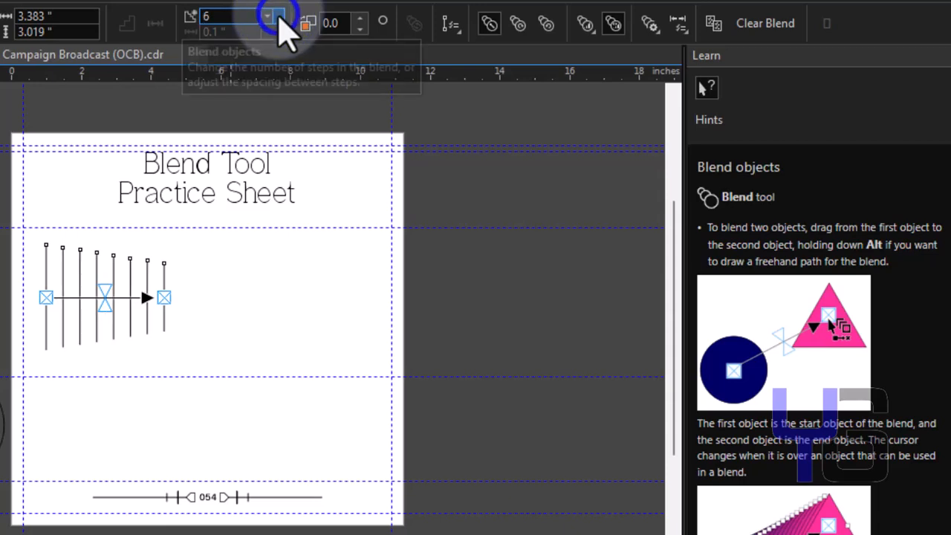
pyautogui.click(279, 16)
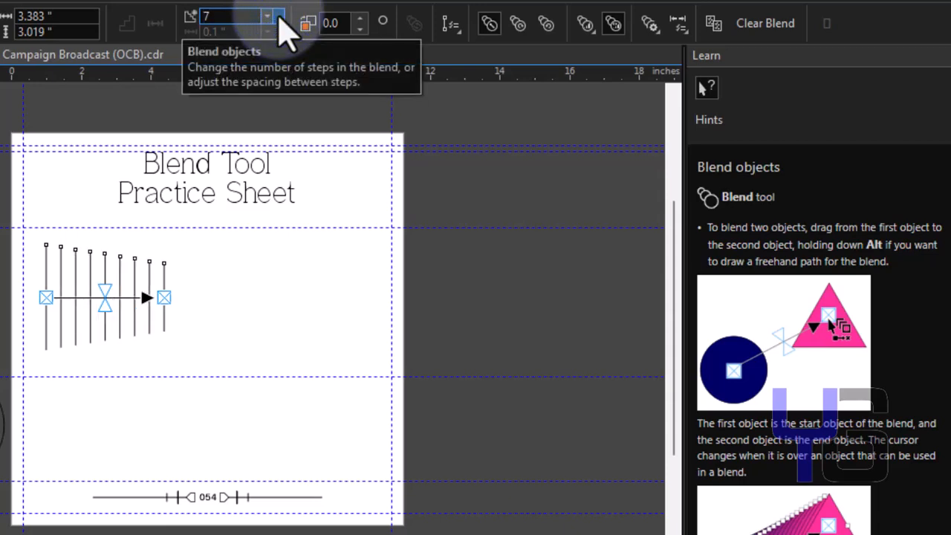
pyautogui.click(279, 16)
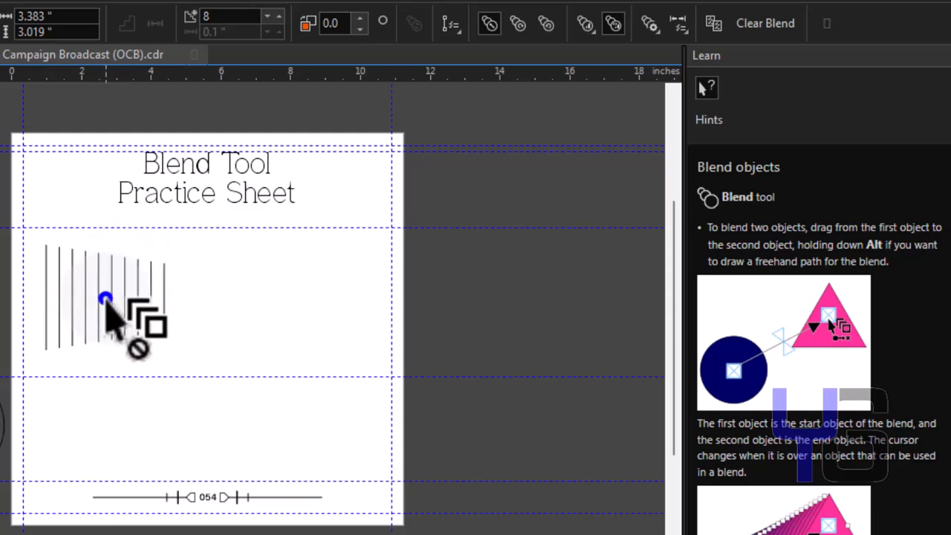
# Try shifting the spacing of the blended lines toward the short line and toward the long line with blend acceleration
pyautogui.click(105, 299)
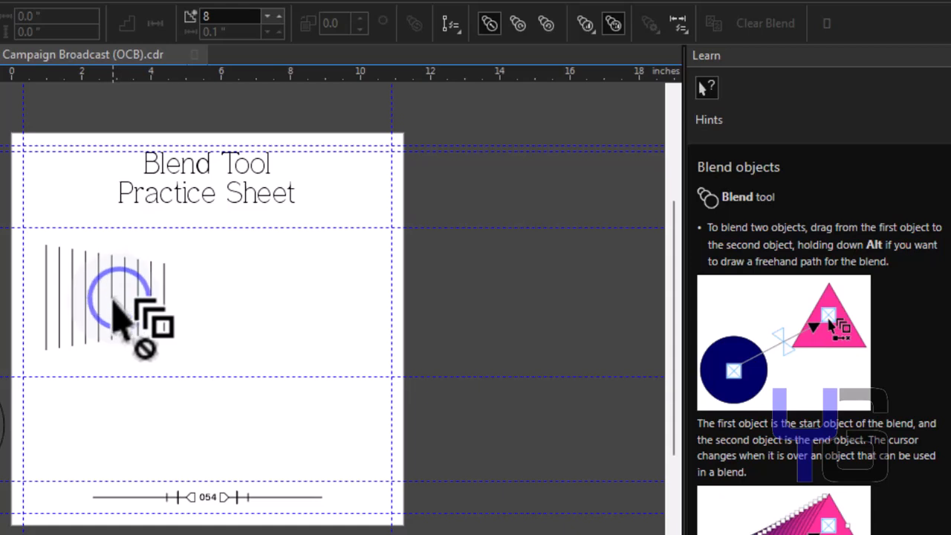
pyautogui.click(112, 299)
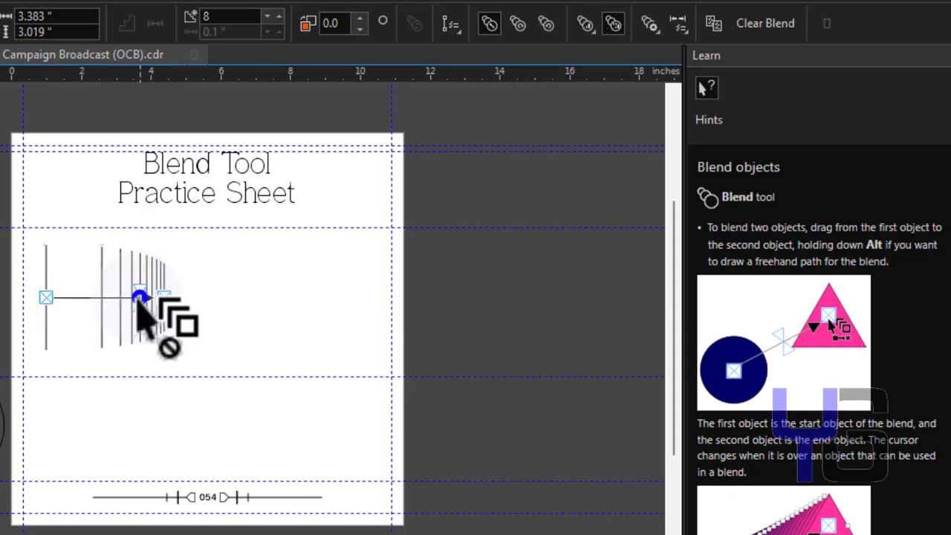
pyautogui.click(120, 297)
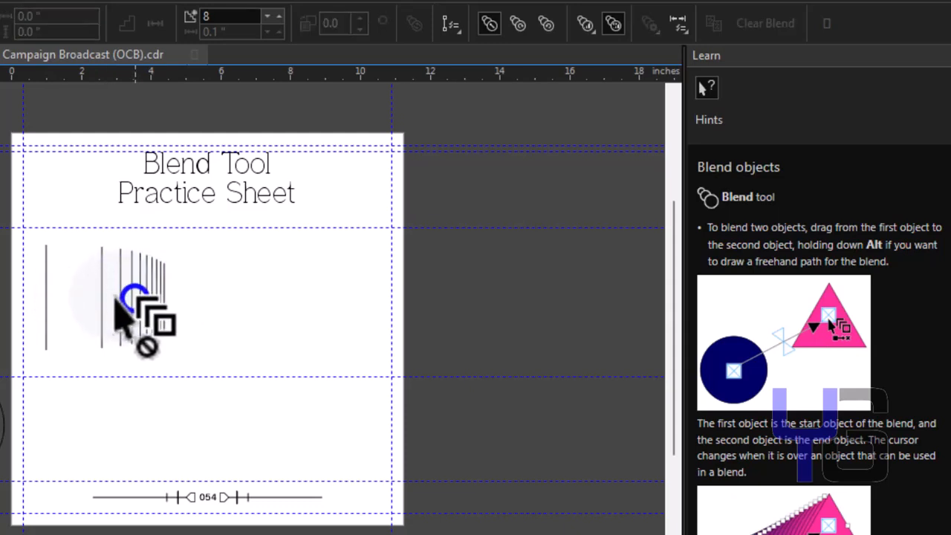
pyautogui.click(141, 301)
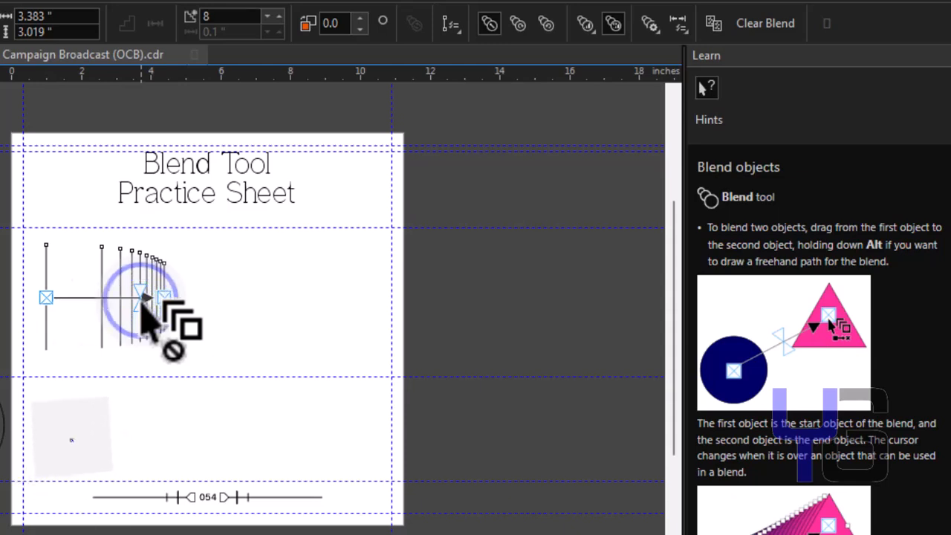
pyautogui.click(138, 300)
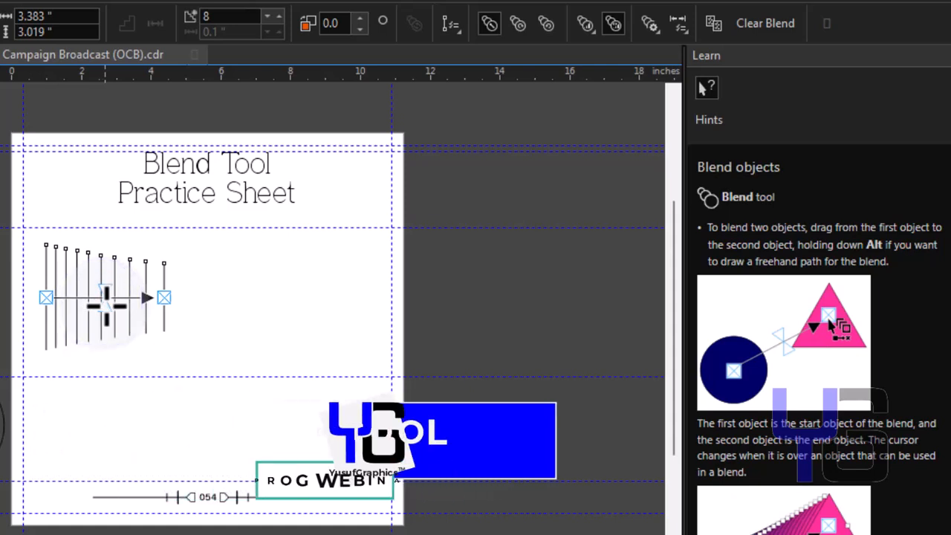
# Move the blended lines slightly upward on the practice sheet
pyautogui.press('space')
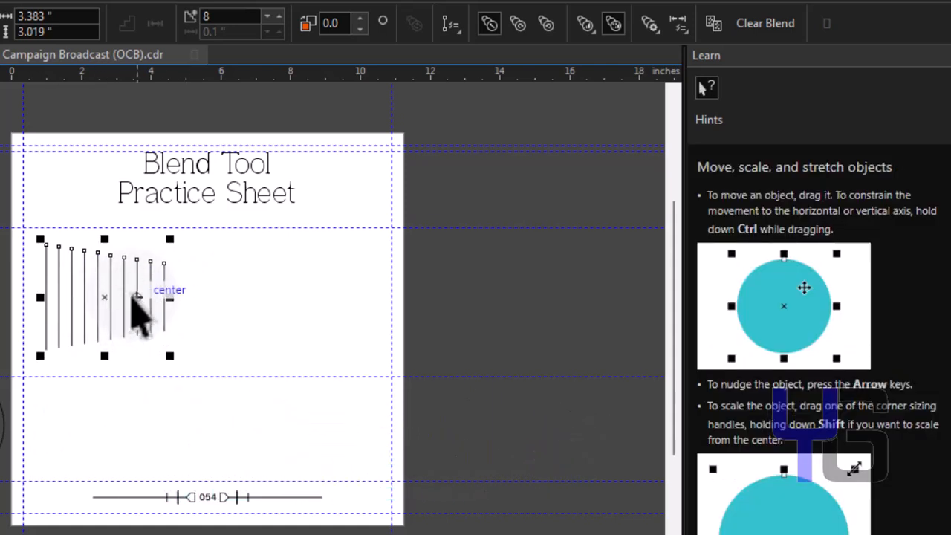
pyautogui.moveTo(107, 298); pyautogui.dragTo(108, 286)
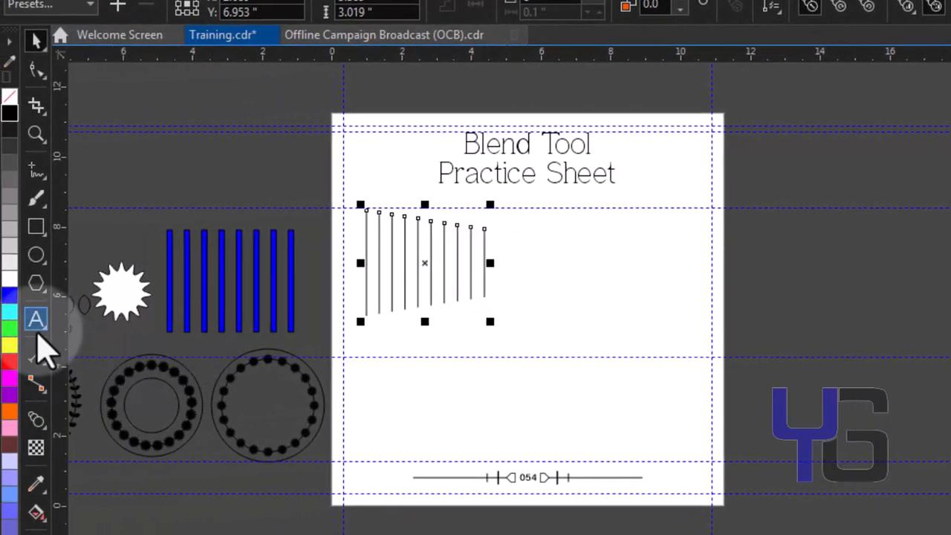
# Draw a circle about 3.75 inches in diameter with the Ellipse tool directly below the blended lines
pyautogui.click(37, 254)
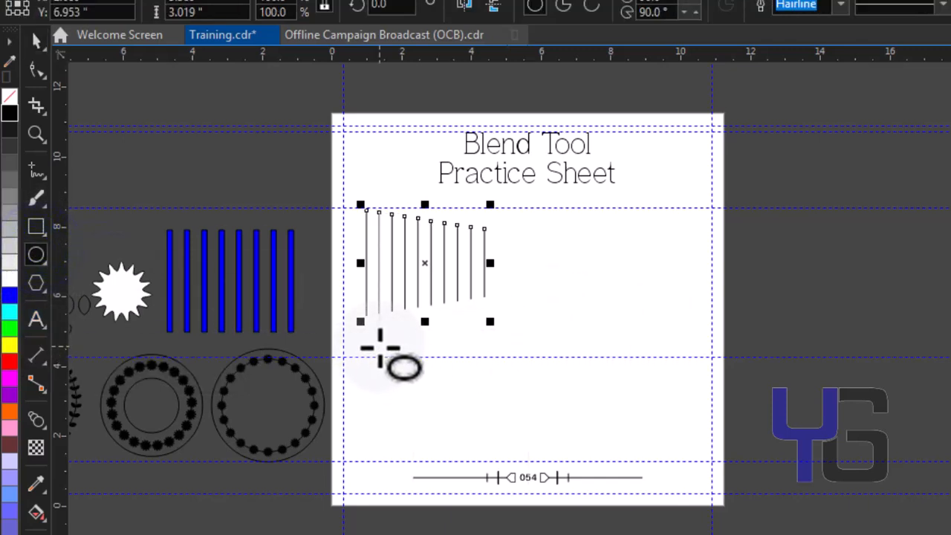
pyautogui.moveTo(367, 330); pyautogui.dragTo(496, 405)
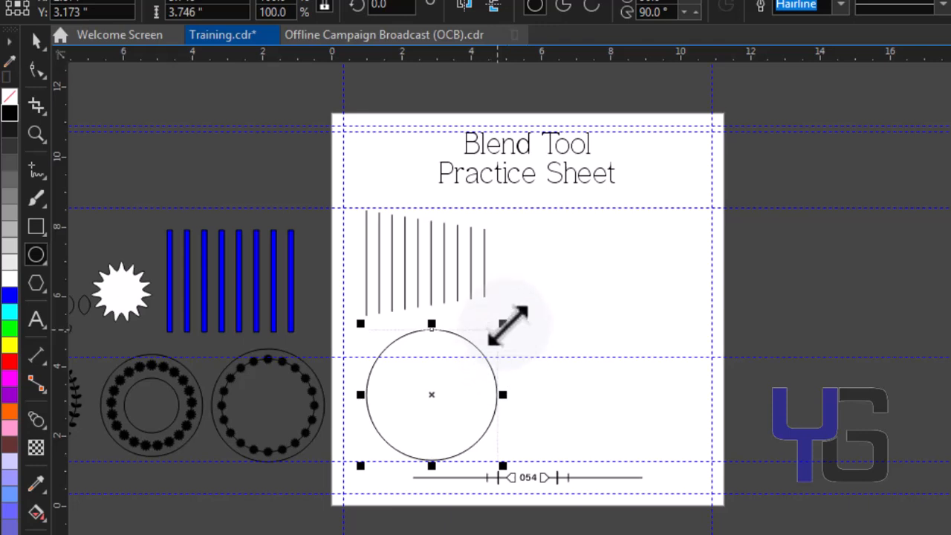
pyautogui.moveTo(504, 325); pyautogui.dragTo(482, 350)
pyautogui.hotkey('ctrl', 'z')
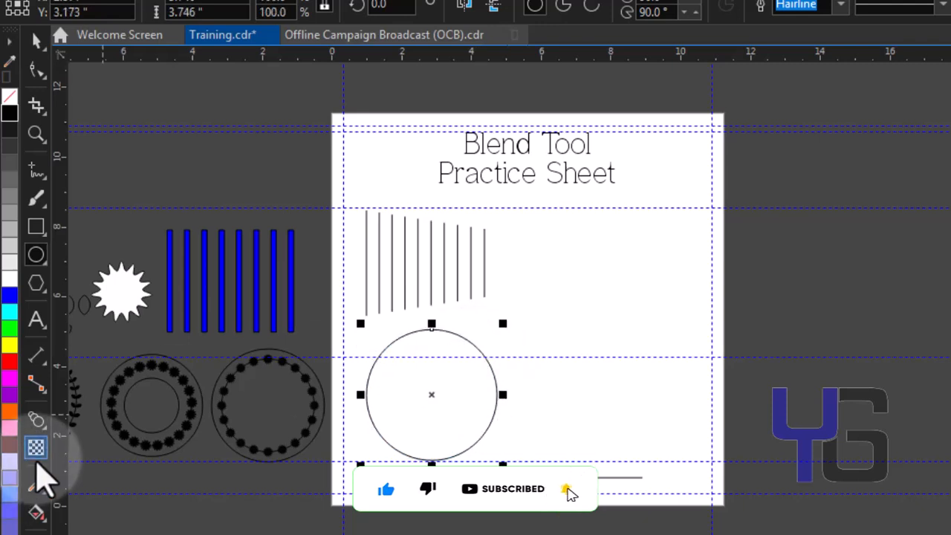
# Try to contour the large circle inward with the Contour tool
pyautogui.click(36, 419)
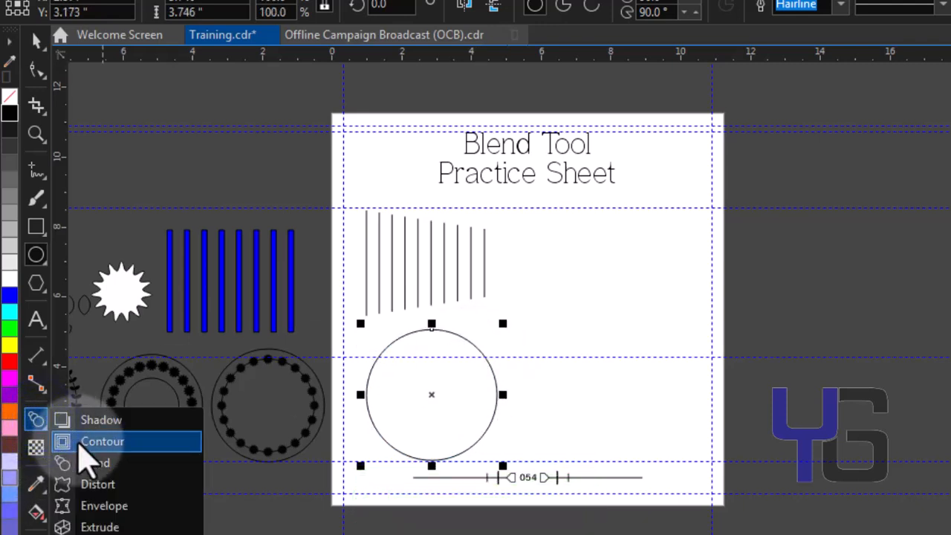
pyautogui.click(83, 441)
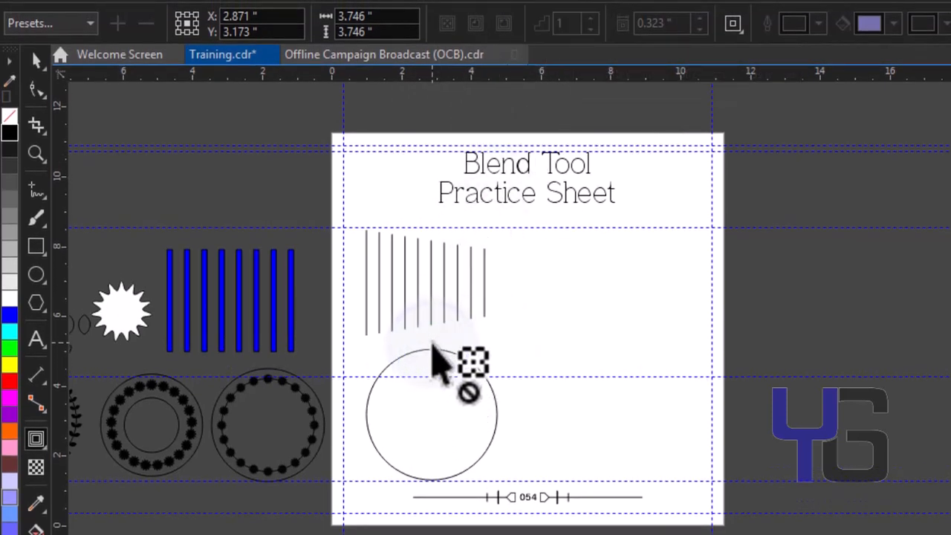
pyautogui.moveTo(433, 348); pyautogui.dragTo(441, 382)
pyautogui.press('space')
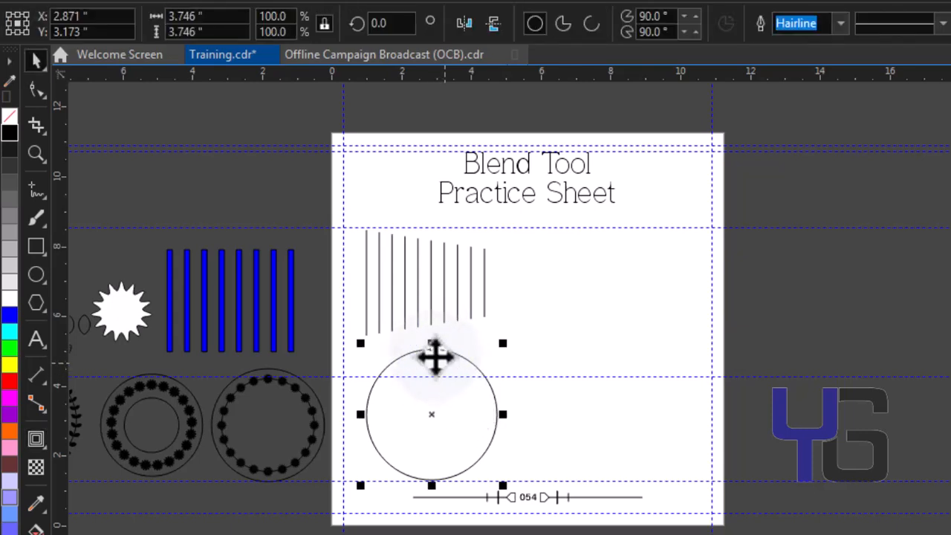
pyautogui.press('space')
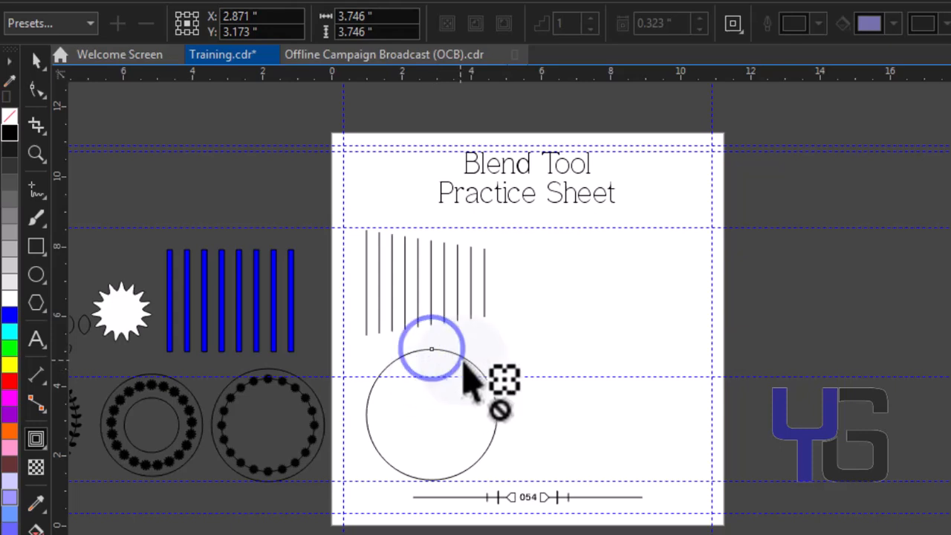
pyautogui.press('space')
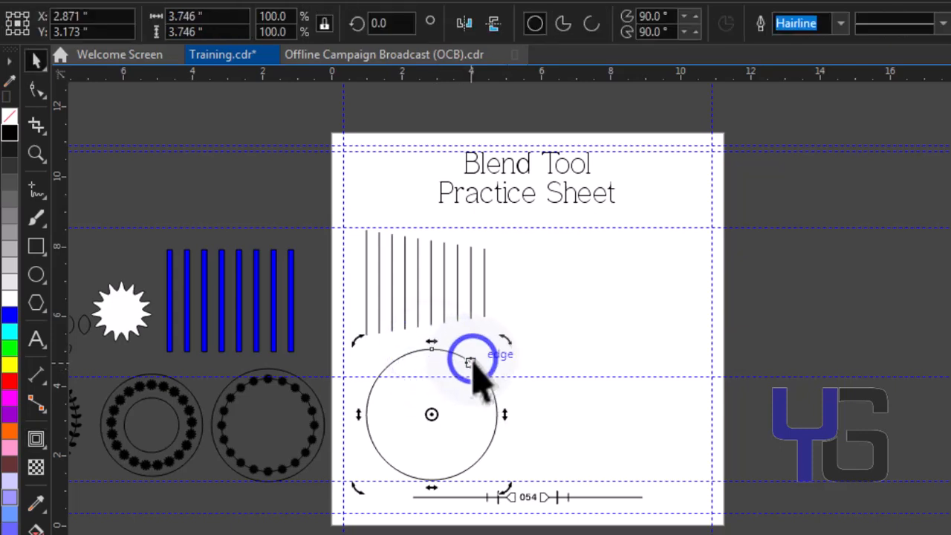
pyautogui.press('space')
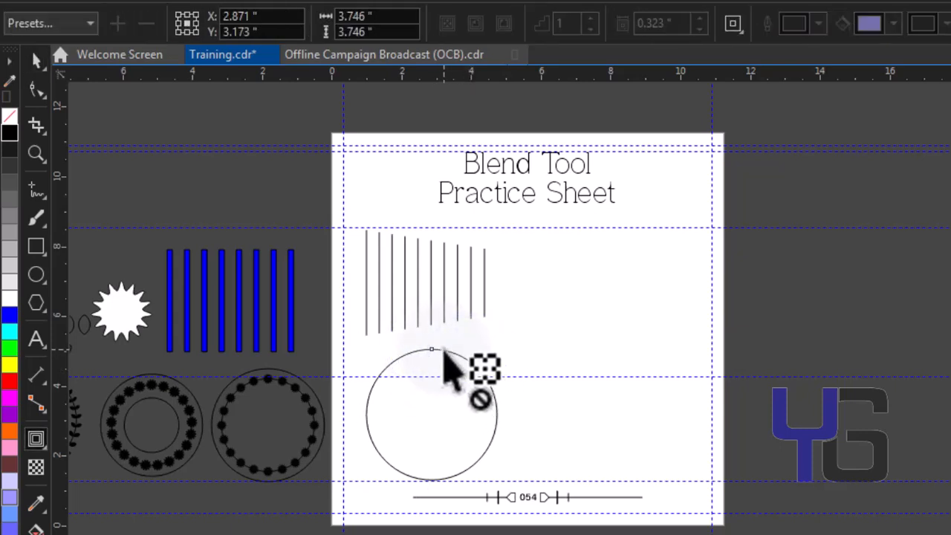
pyautogui.moveTo(432, 349); pyautogui.dragTo(436, 380)
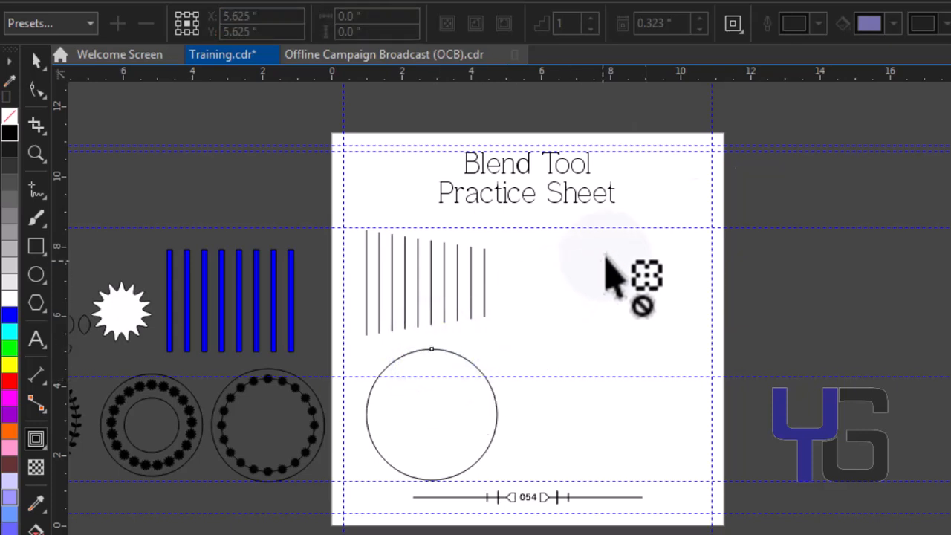
pyautogui.click(734, 26)
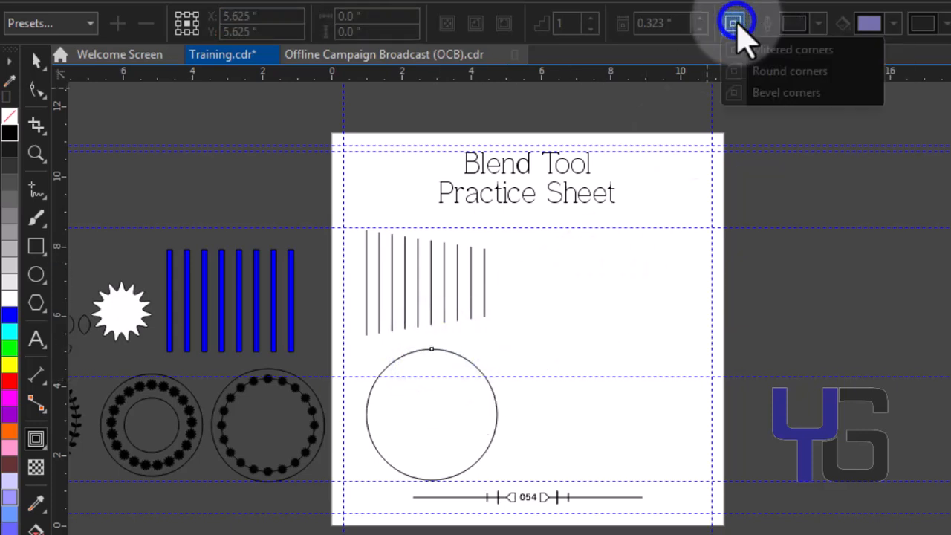
pyautogui.click(316, 413)
pyautogui.click(384, 382)
# Create a smaller concentric copy of the circle, about 2.55 inches in diameter, inside the large circle
pyautogui.press('space')
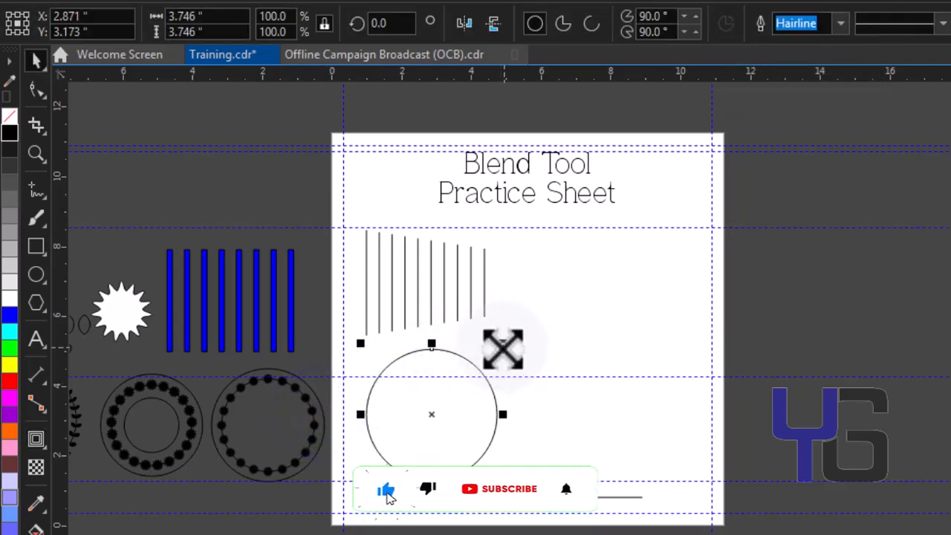
pyautogui.moveTo(500, 344); pyautogui.dragTo(474, 365)
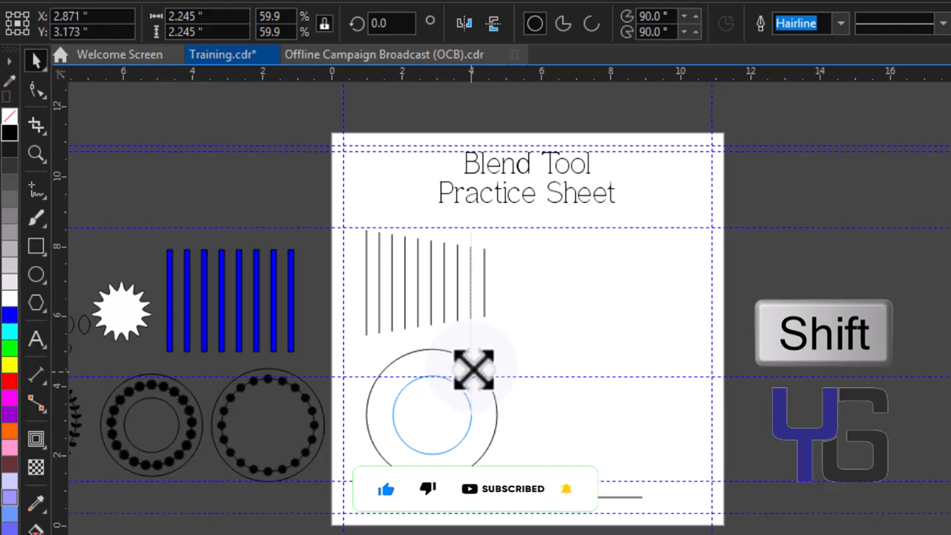
pyautogui.moveTo(473, 368); pyautogui.dragTo(478, 364)
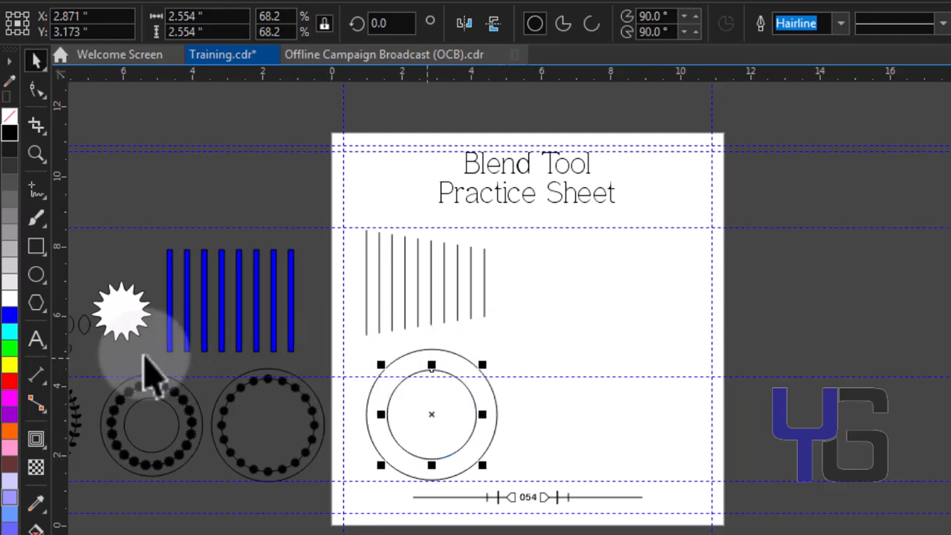
# Draw a polygon about 1.46 inches wide beside the circles and set its number of sides to 10
pyautogui.click(31, 304)
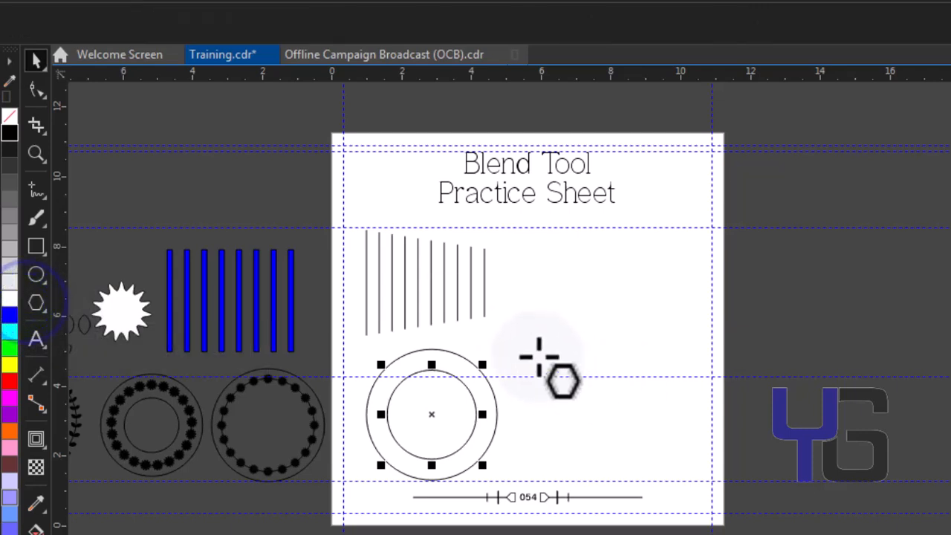
pyautogui.moveTo(538, 345); pyautogui.dragTo(594, 399)
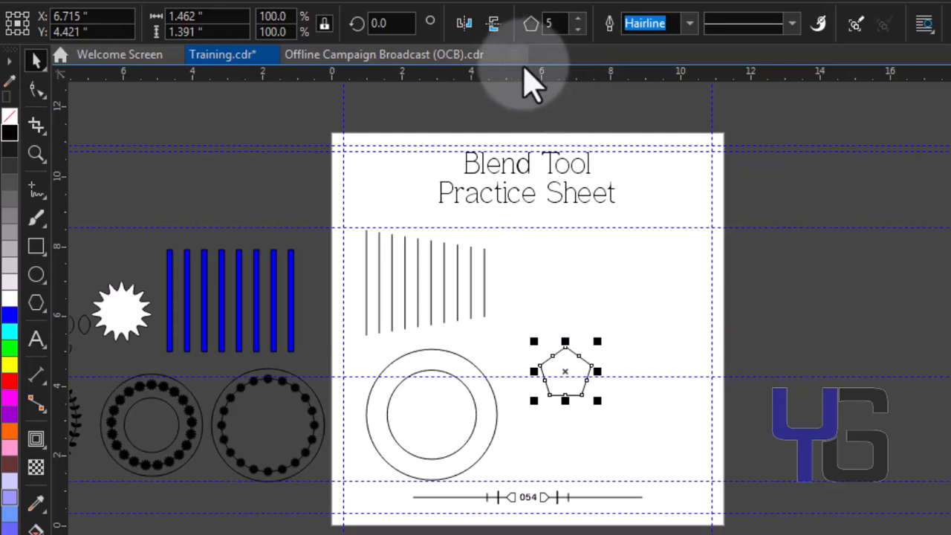
pyautogui.click(36, 89)
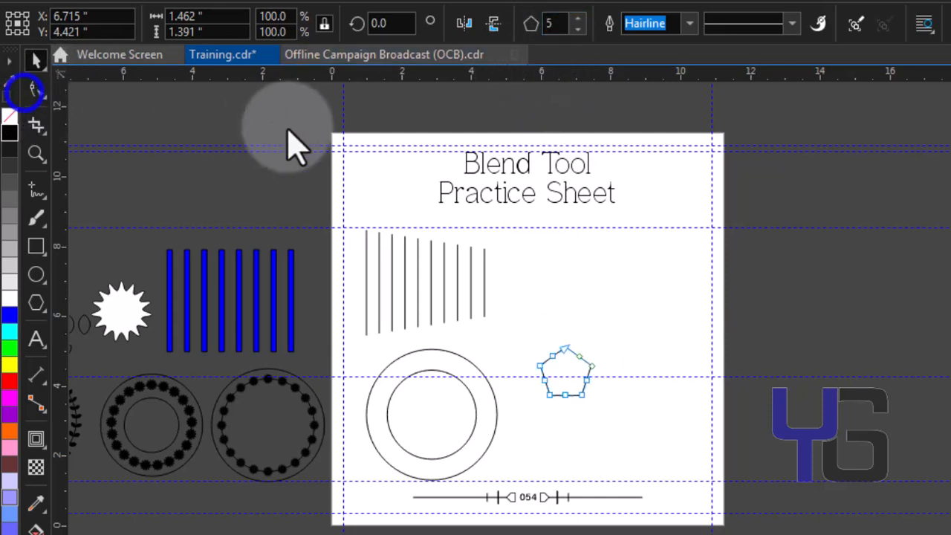
pyautogui.moveTo(555, 356); pyautogui.dragTo(561, 364)
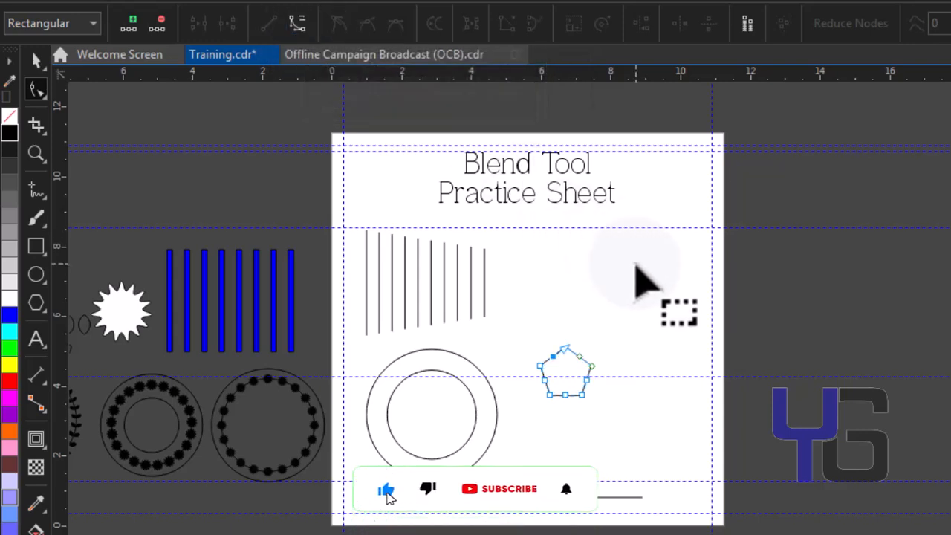
pyautogui.press('space')
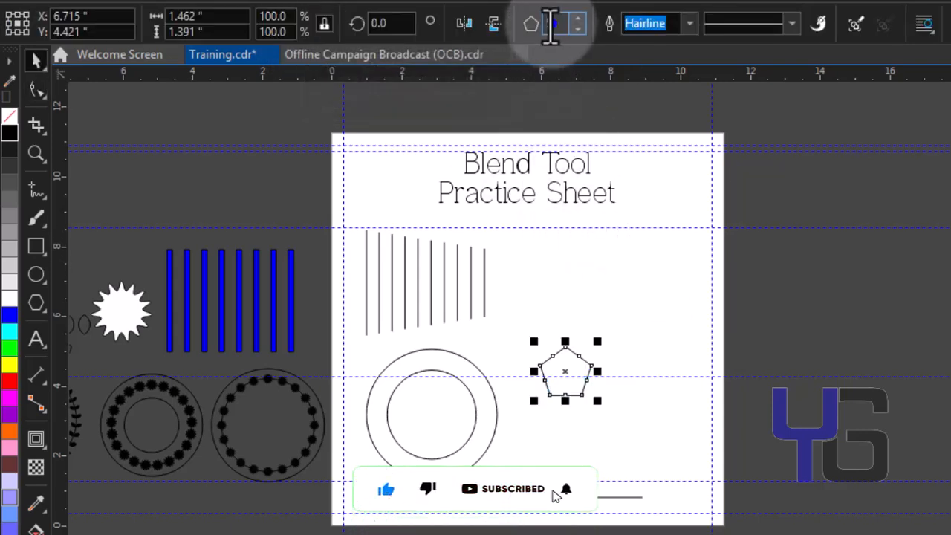
pyautogui.doubleClick(551, 28)
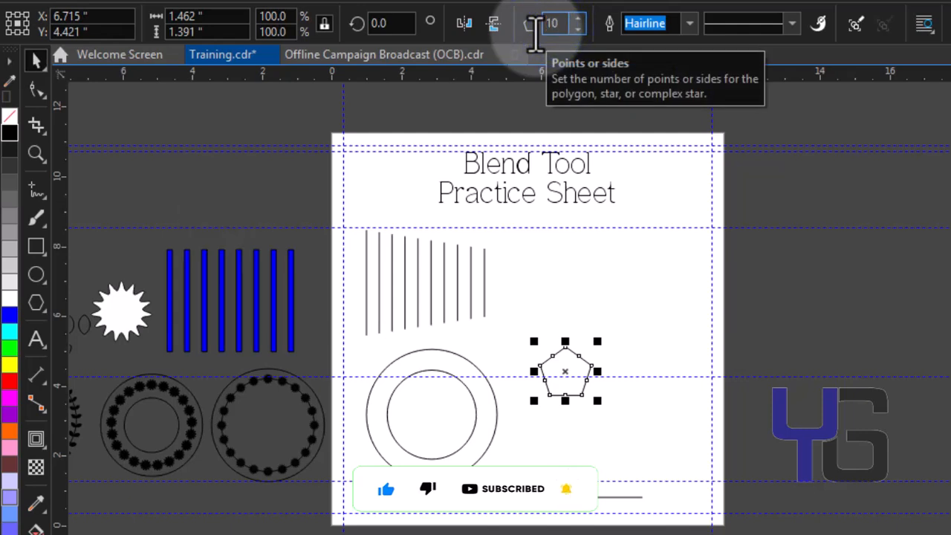
pyautogui.write('10')
pyautogui.press('Return')
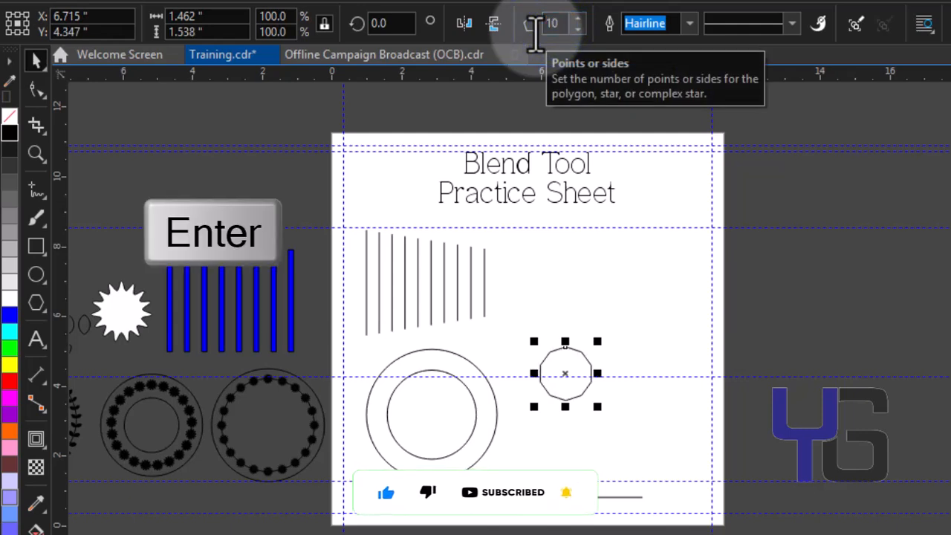
# Convert all the polygon's segments to curves and pull one side inward to form a ten-point starburst
pyautogui.click(35, 89)
pyautogui.moveTo(518, 324); pyautogui.dragTo(626, 424)
pyautogui.click(297, 25)
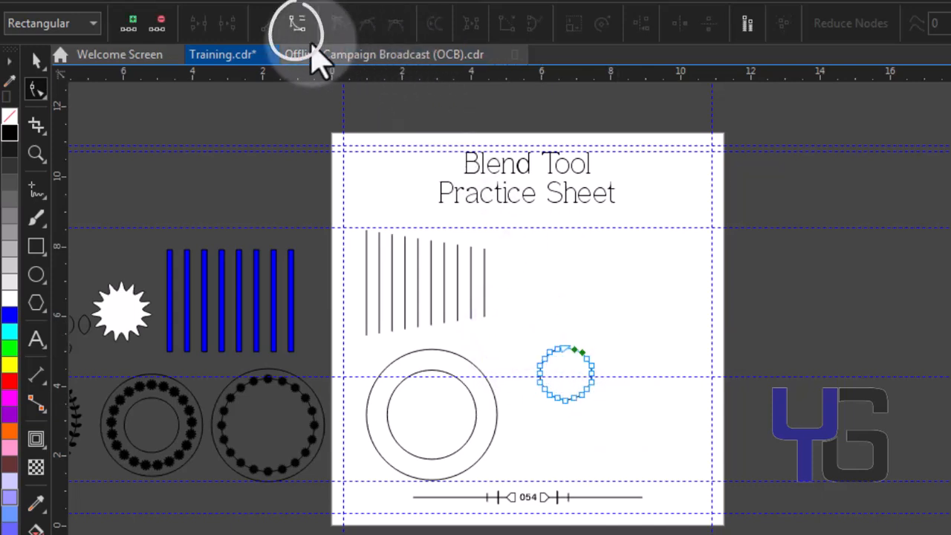
pyautogui.click(638, 327)
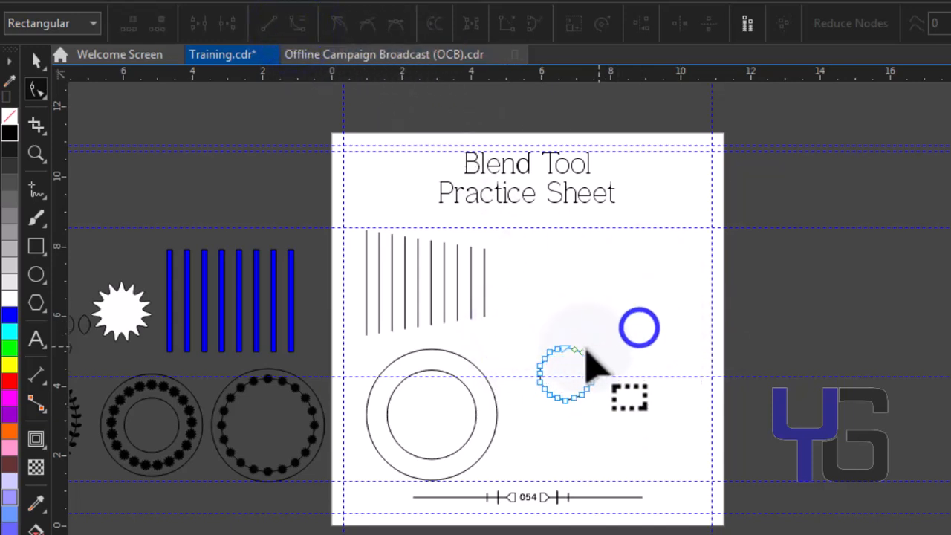
pyautogui.click(570, 347)
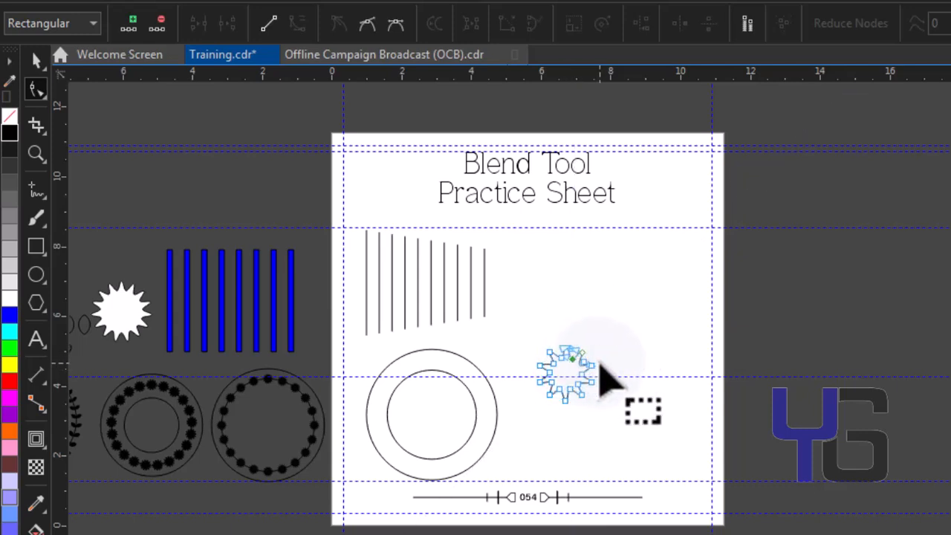
# Fill the starburst with black and shrink it proportionally to about 0.61 inches wide
pyautogui.press('space')
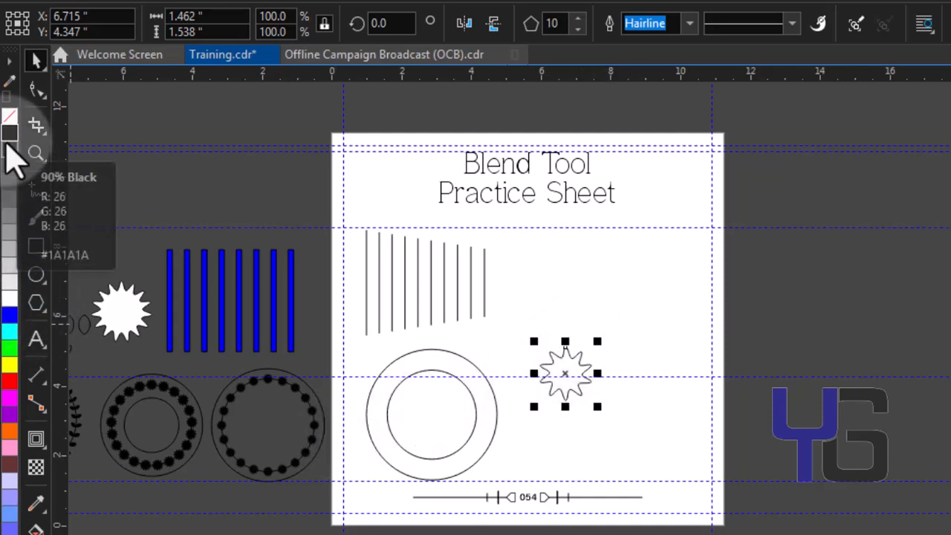
pyautogui.click(7, 134)
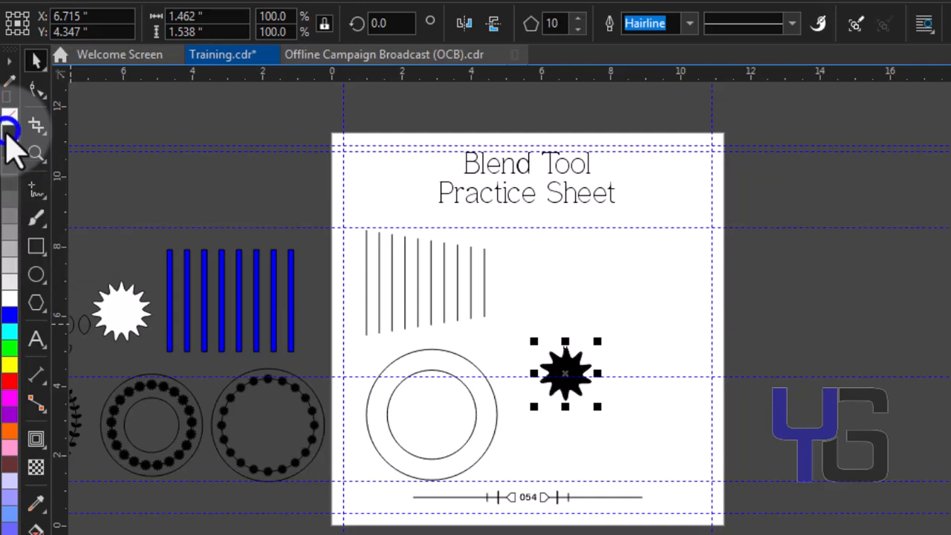
pyautogui.keyDown('shift'); pyautogui.click(600, 344); pyautogui.keyUp('shift')
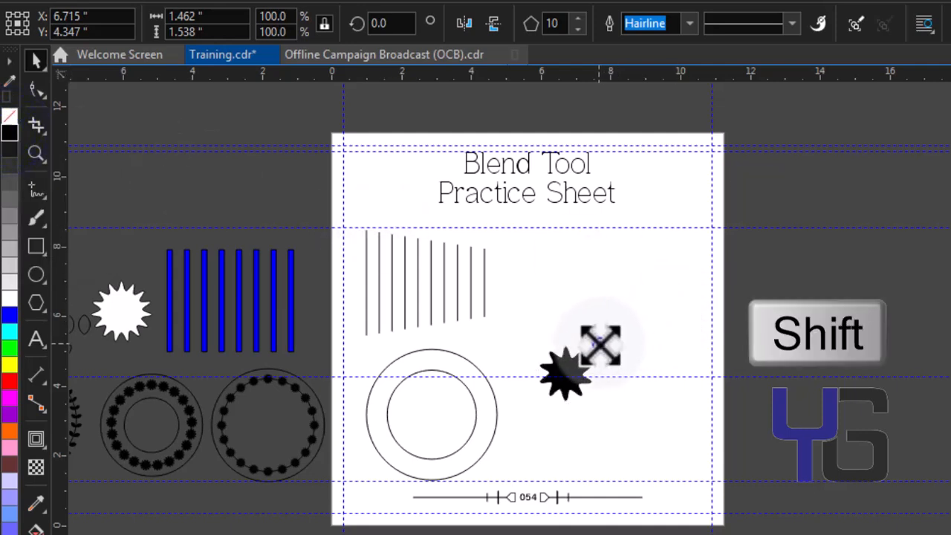
pyautogui.moveTo(592, 349)
pyautogui.mouseDown()
pyautogui.moveTo(598, 358)
pyautogui.moveTo(592, 352)
pyautogui.mouseUp()
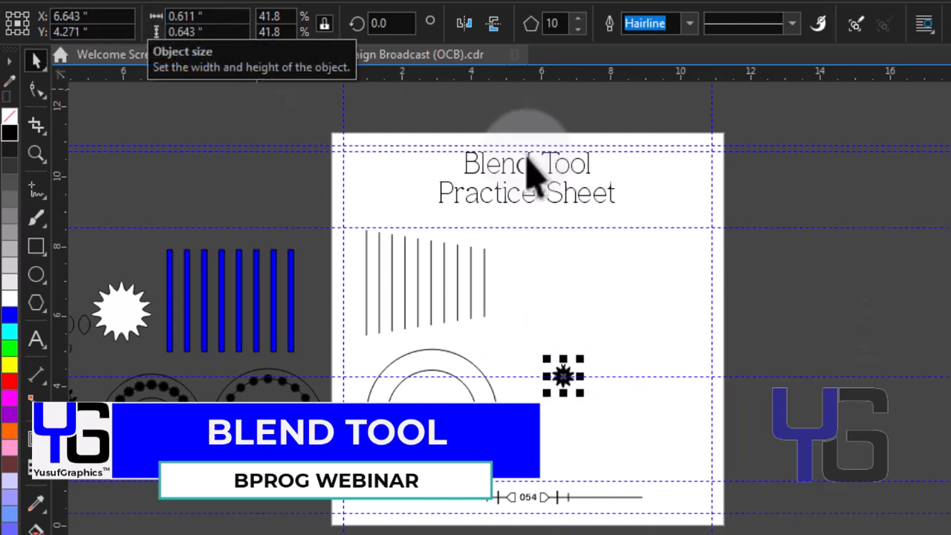
# Place the starburst centred on the top of the inner circle and shrink it to about 0.41 inches wide
pyautogui.moveTo(418, 364); pyautogui.dragTo(429, 369)
pyautogui.press('z')
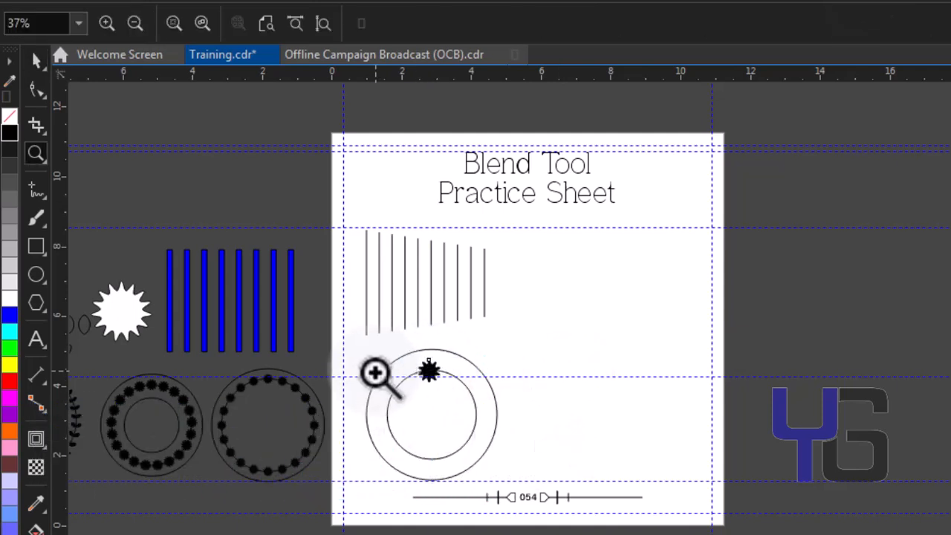
pyautogui.moveTo(308, 314); pyautogui.dragTo(578, 493)
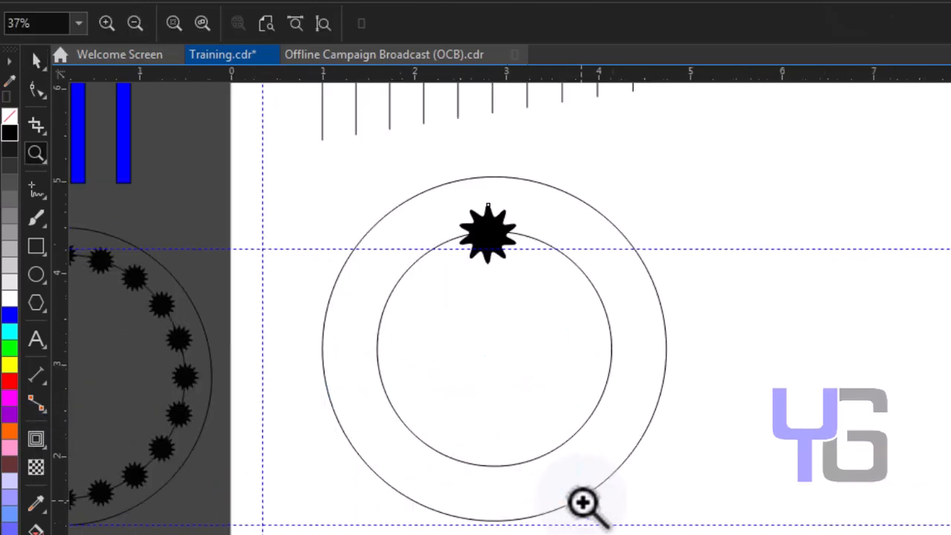
pyautogui.press('space')
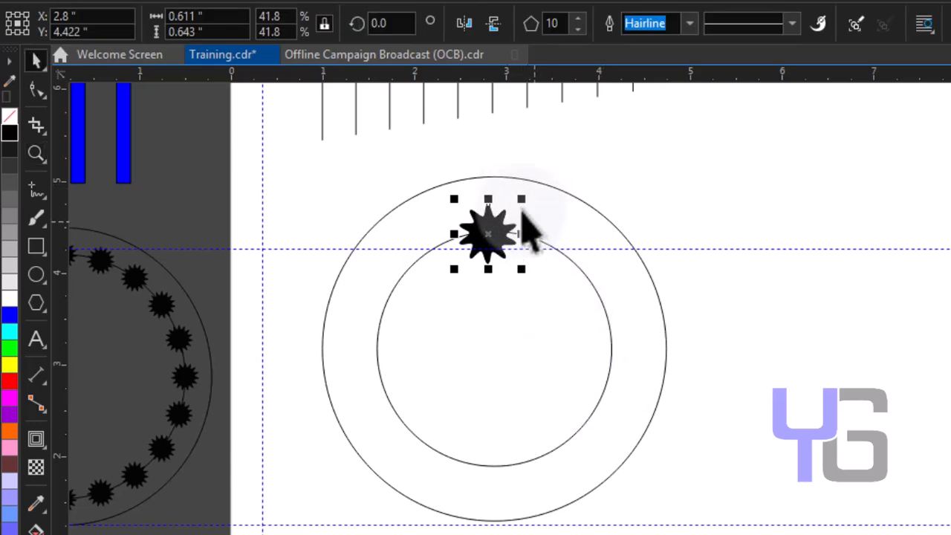
pyautogui.moveTo(522, 200); pyautogui.dragTo(510, 211)
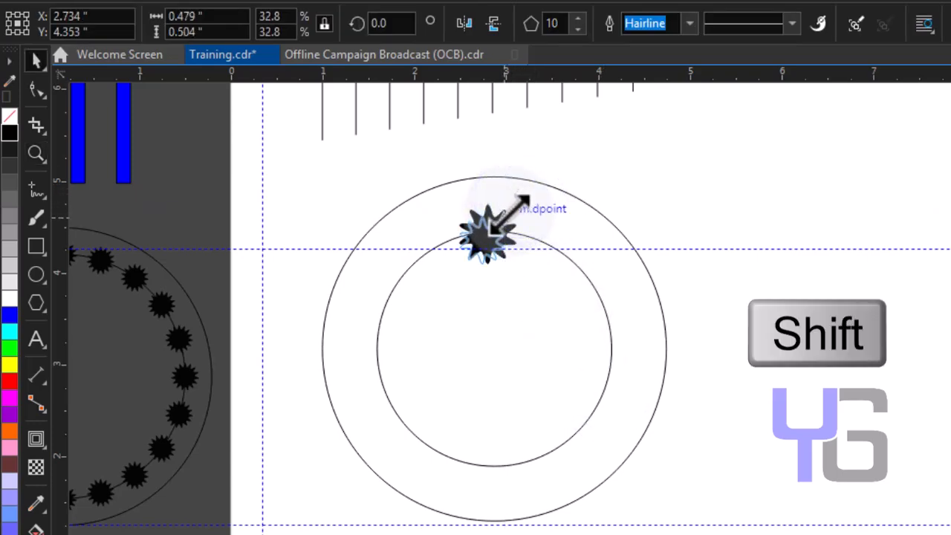
pyautogui.moveTo(482, 242); pyautogui.dragTo(511, 232)
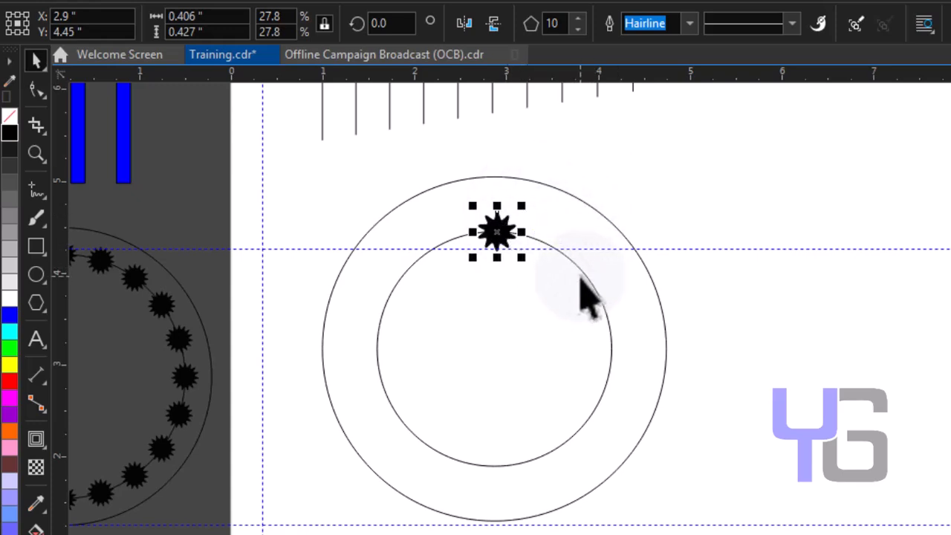
# Copy the starburst straight down onto the bottom of the inner circle and blend the upper one into it with 1 blend step
pyautogui.moveTo(500, 233); pyautogui.dragTo(499, 436)
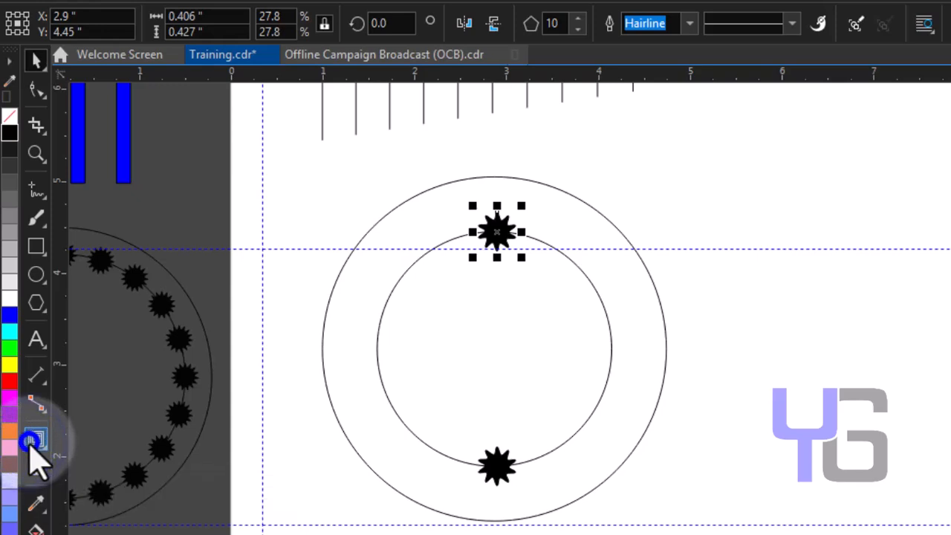
pyautogui.click(85, 484)
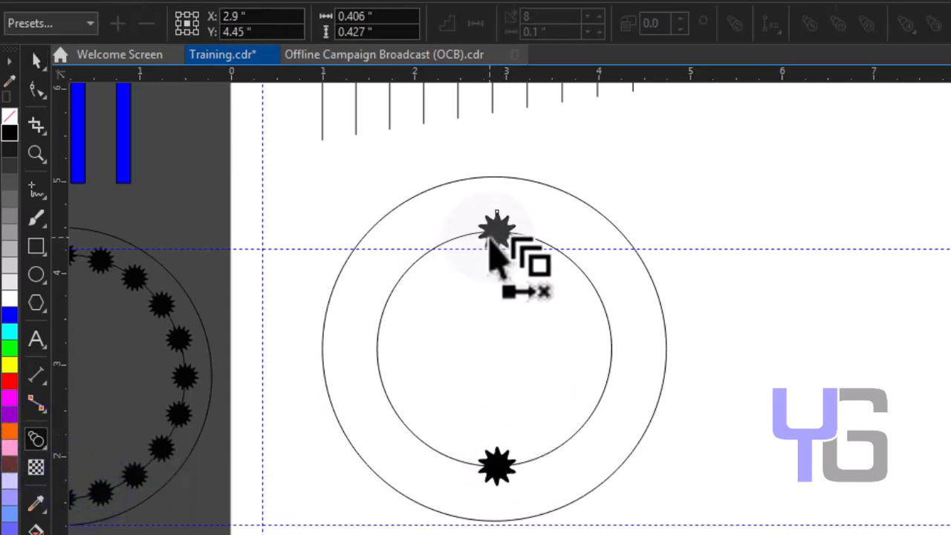
pyautogui.moveTo(496, 237); pyautogui.dragTo(505, 483)
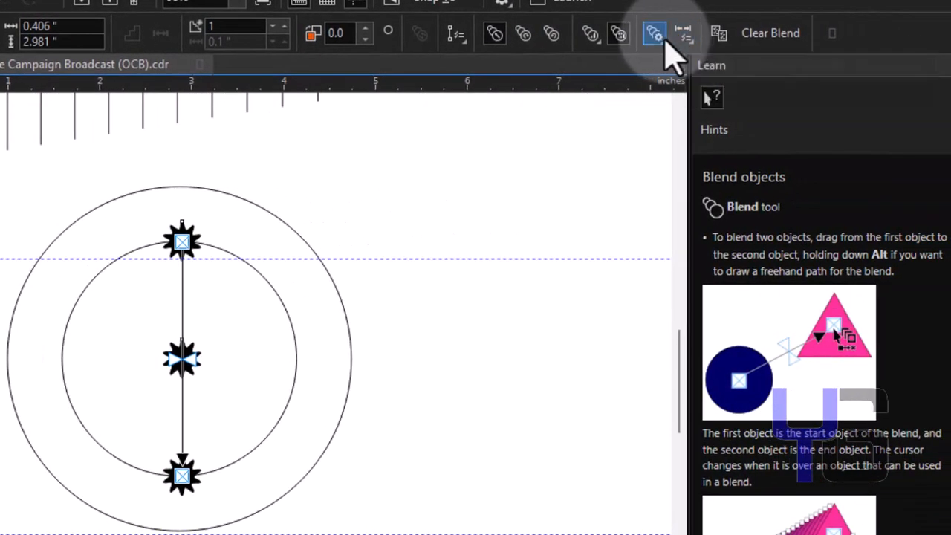
pyautogui.click(655, 34)
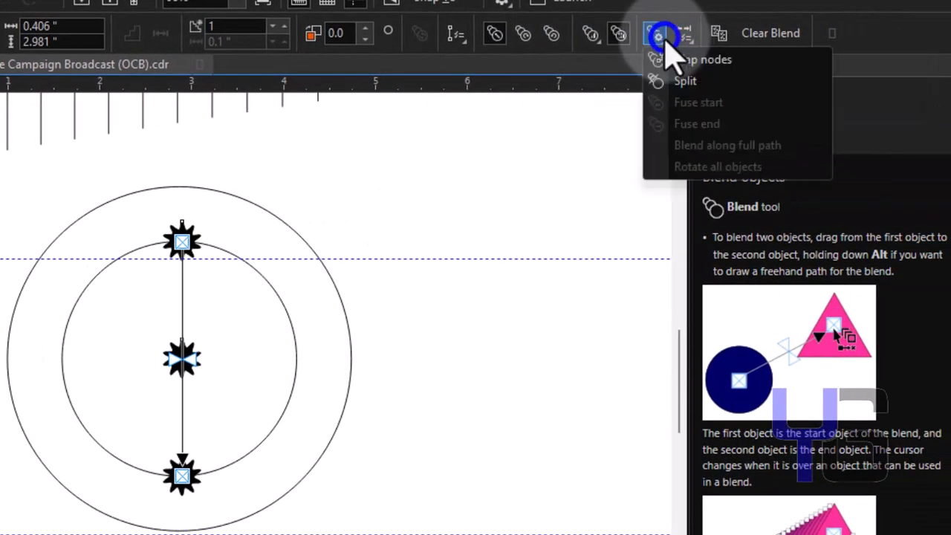
pyautogui.click(683, 33)
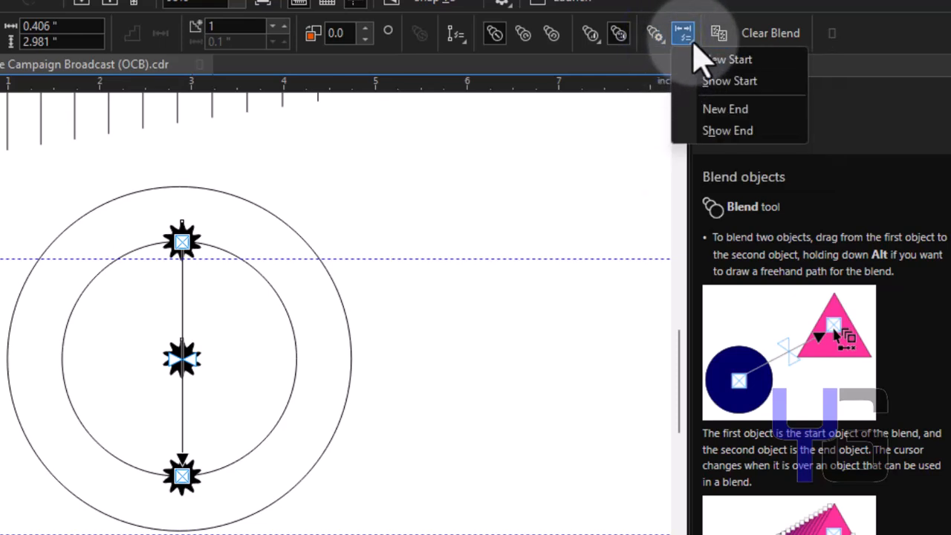
pyautogui.click(726, 42)
pyautogui.click(686, 41)
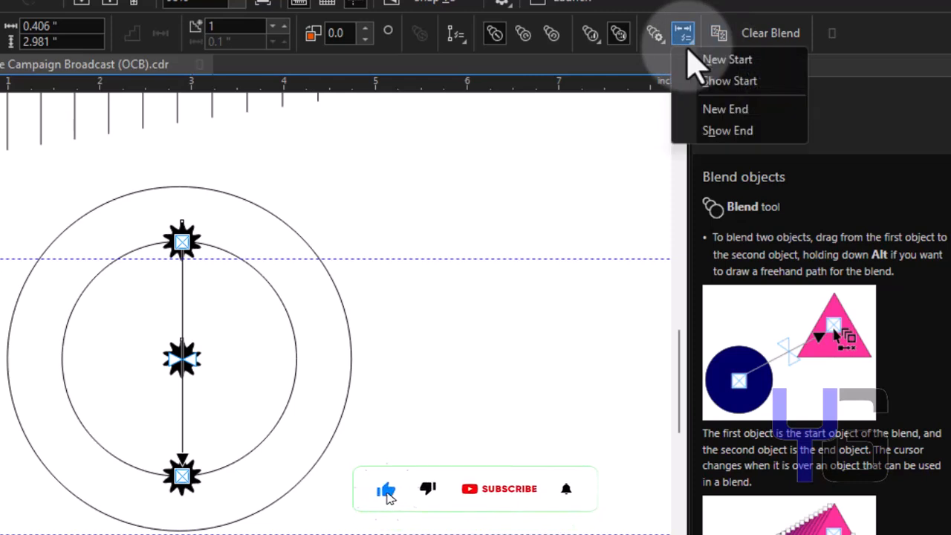
pyautogui.click(591, 35)
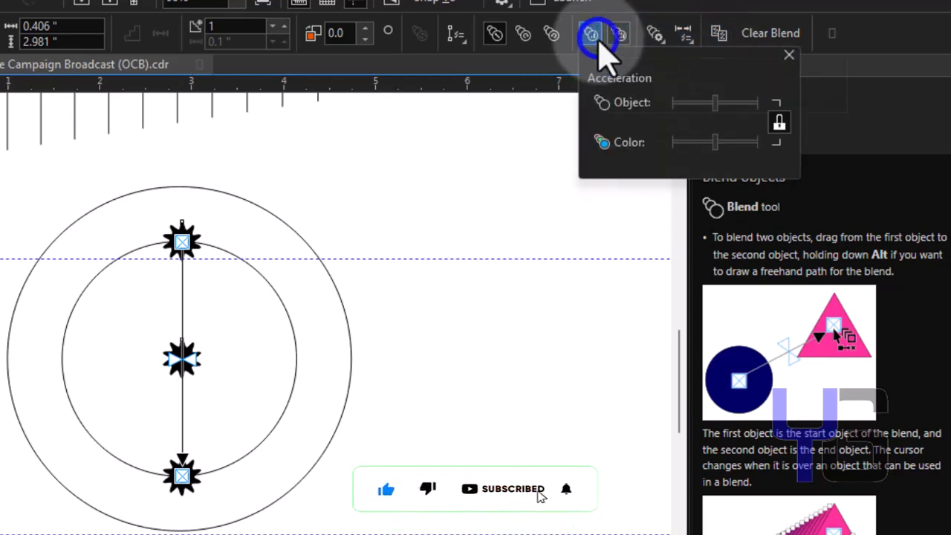
pyautogui.click(526, 35)
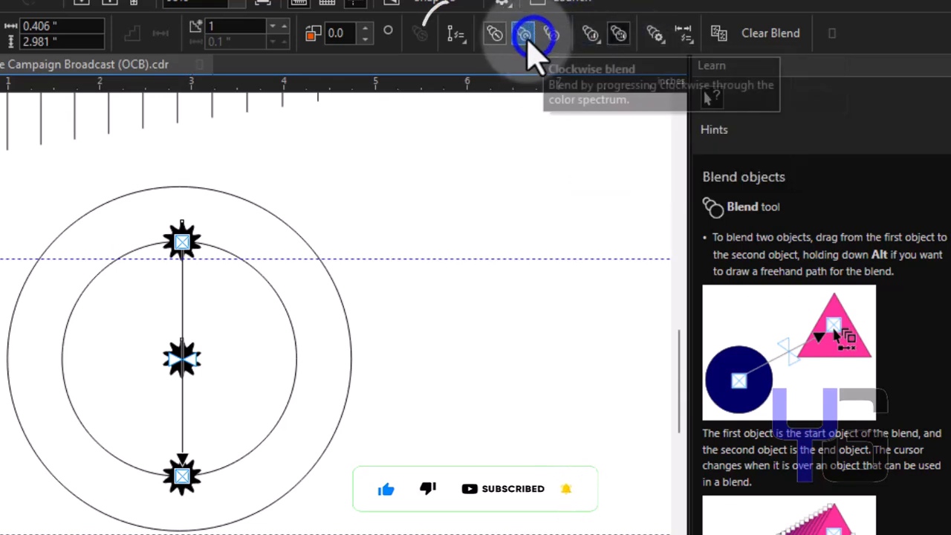
pyautogui.click(459, 39)
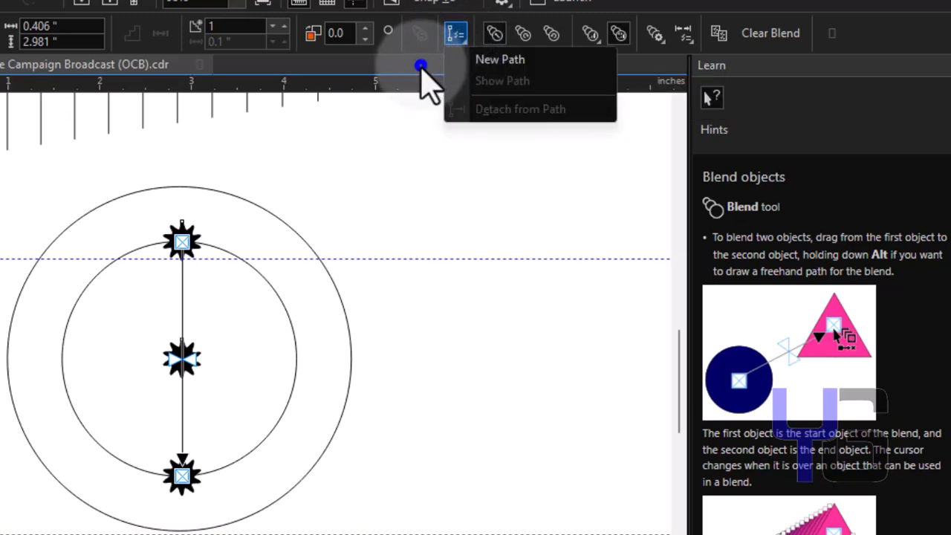
pyautogui.click(420, 65)
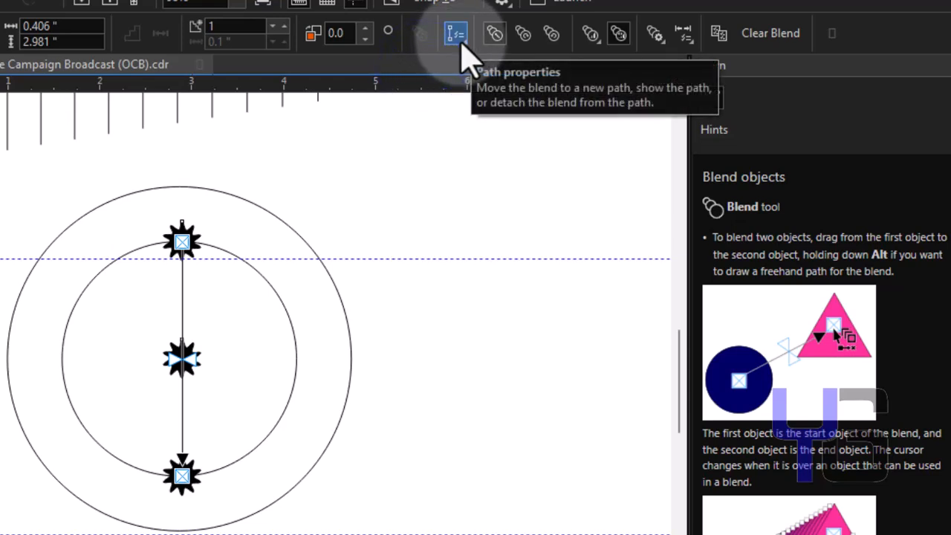
# Attach the starburst blend to the inner circle as its new path
pyautogui.click(461, 41)
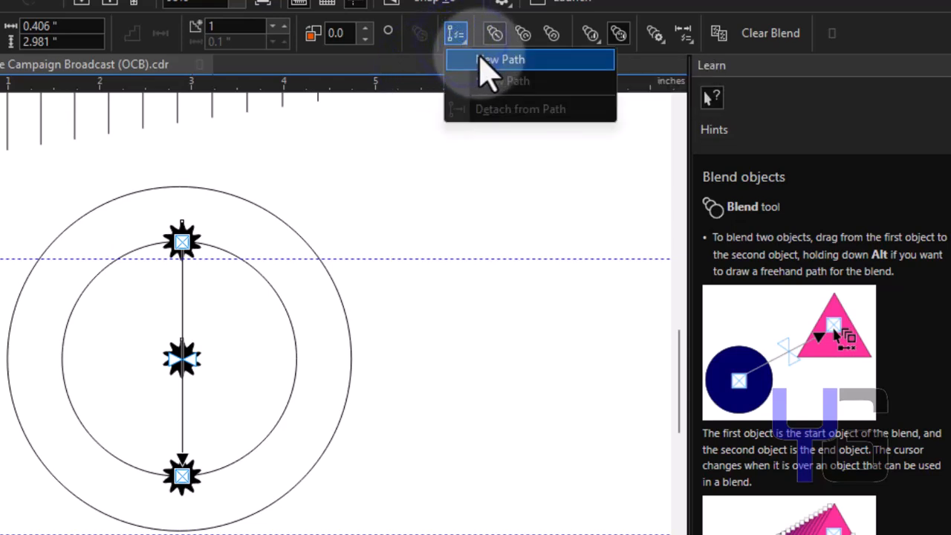
pyautogui.click(481, 60)
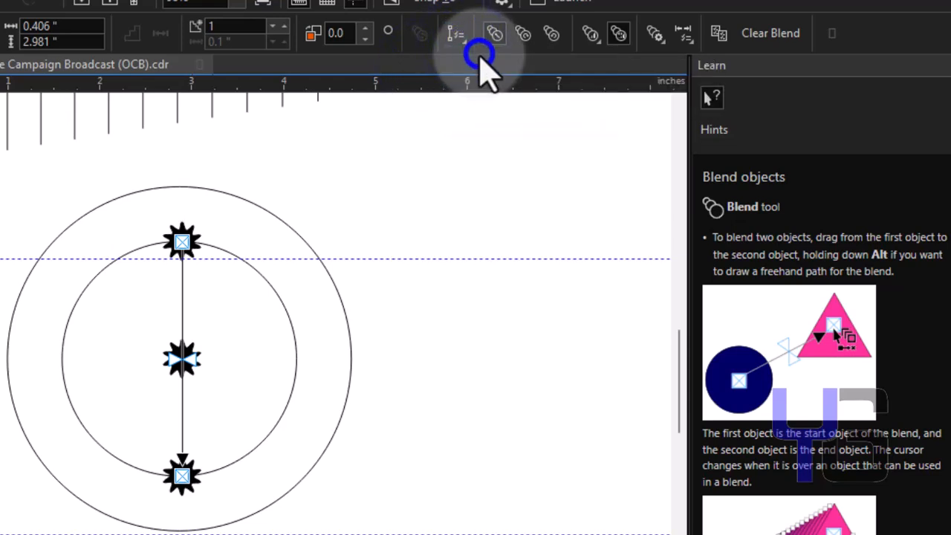
pyautogui.click(276, 291)
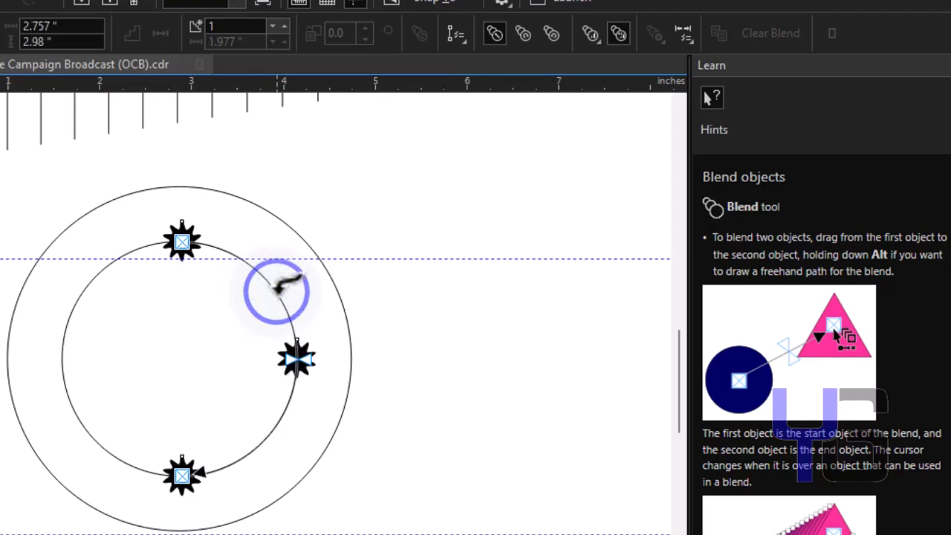
# Raise the number of blend steps along the inner circle to 11
pyautogui.click(284, 23)
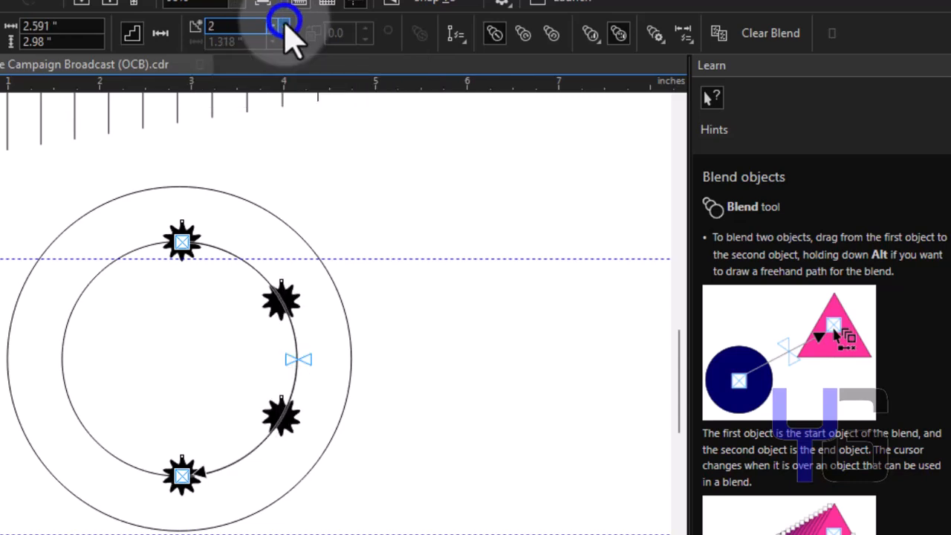
pyautogui.click(284, 23)
pyautogui.click(284, 23)
pyautogui.click(284, 23)
pyautogui.click(284, 23)
pyautogui.click(284, 23)
pyautogui.click(284, 23)
pyautogui.click(283, 23)
pyautogui.click(284, 23)
pyautogui.click(283, 23)
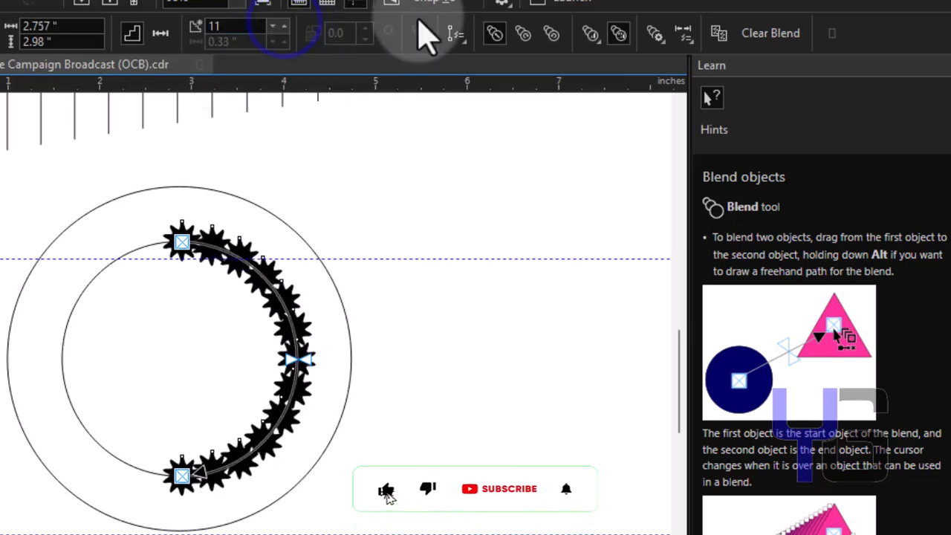
# Switch the starburst blend to counterclockwise and reduce it to 8 steps
pyautogui.click(547, 45)
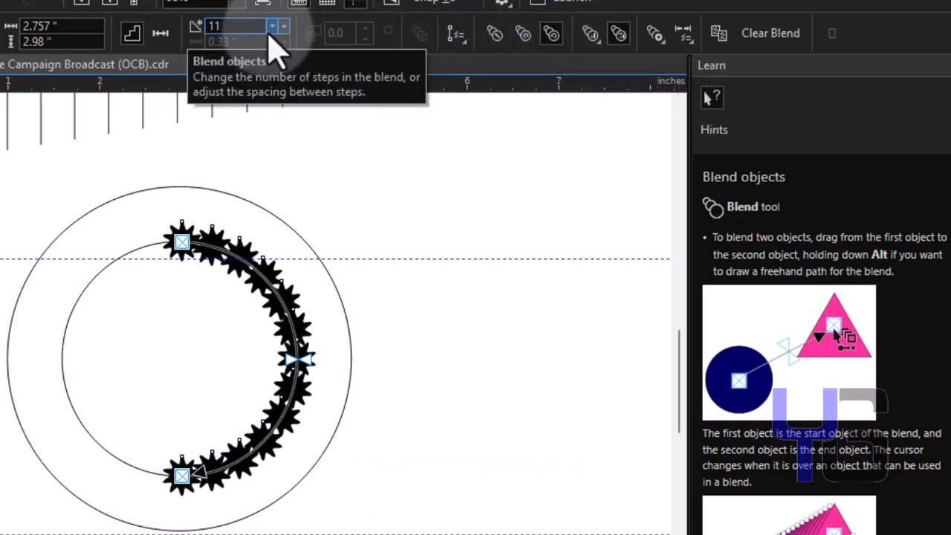
pyautogui.click(274, 29)
pyautogui.click(274, 30)
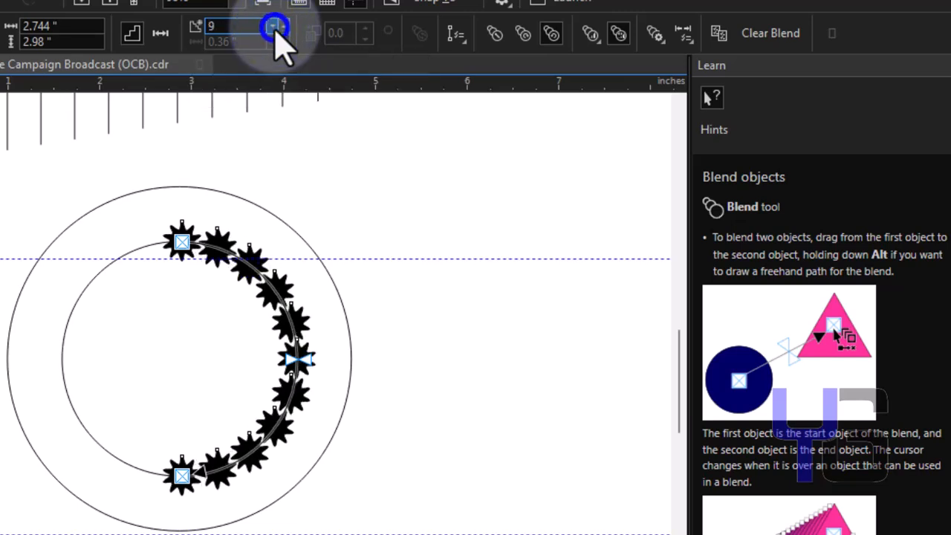
pyautogui.click(274, 30)
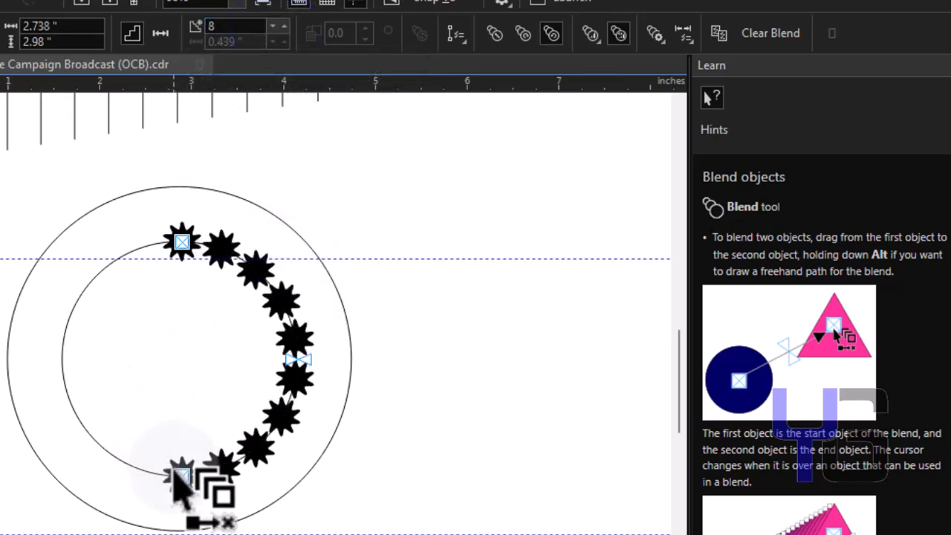
pyautogui.moveTo(174, 475)
pyautogui.mouseDown()
pyautogui.moveTo(140, 477)
pyautogui.moveTo(115, 464)
pyautogui.moveTo(188, 435)
pyautogui.mouseUp()
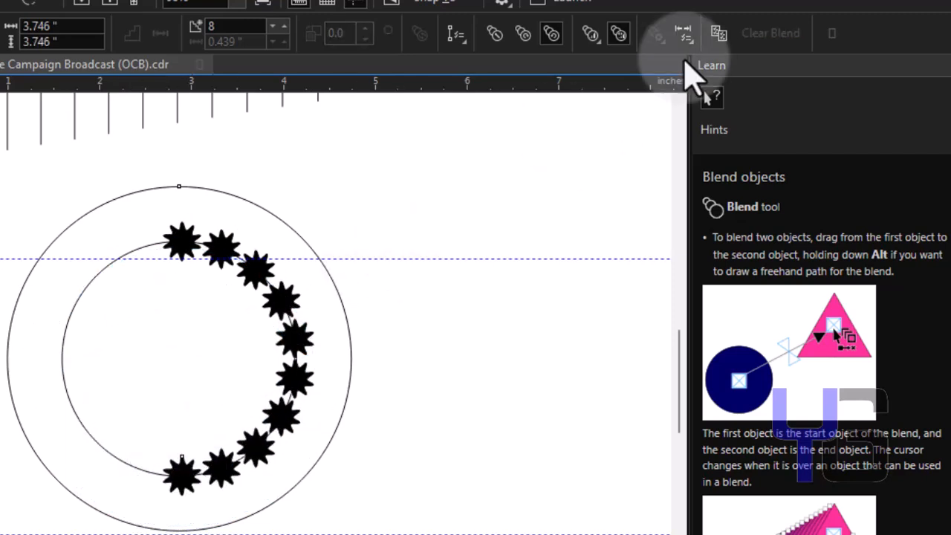
pyautogui.click(682, 33)
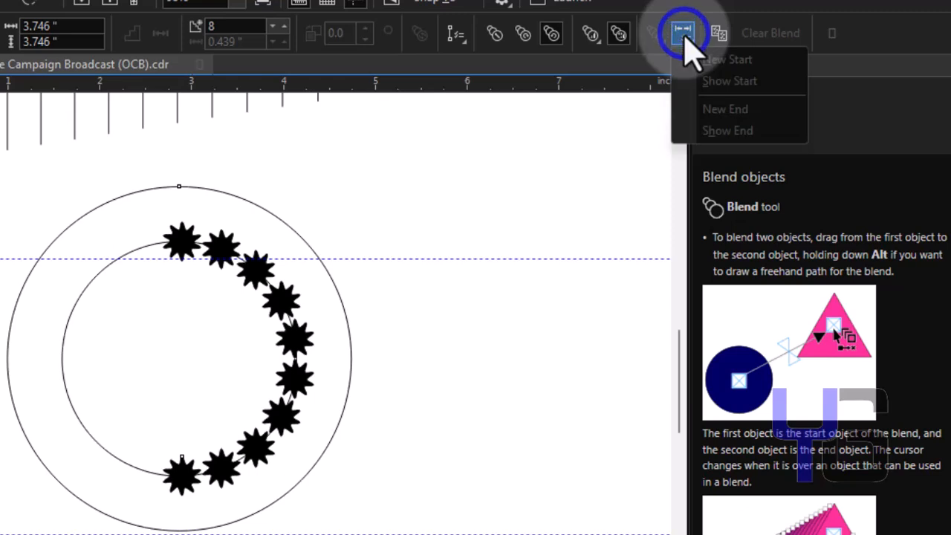
pyautogui.click(620, 36)
pyautogui.click(598, 43)
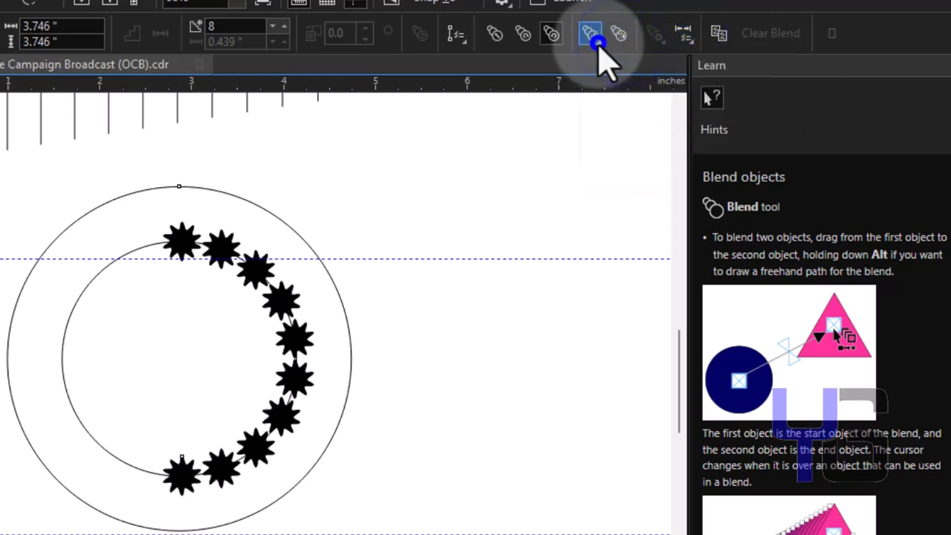
pyautogui.click(523, 33)
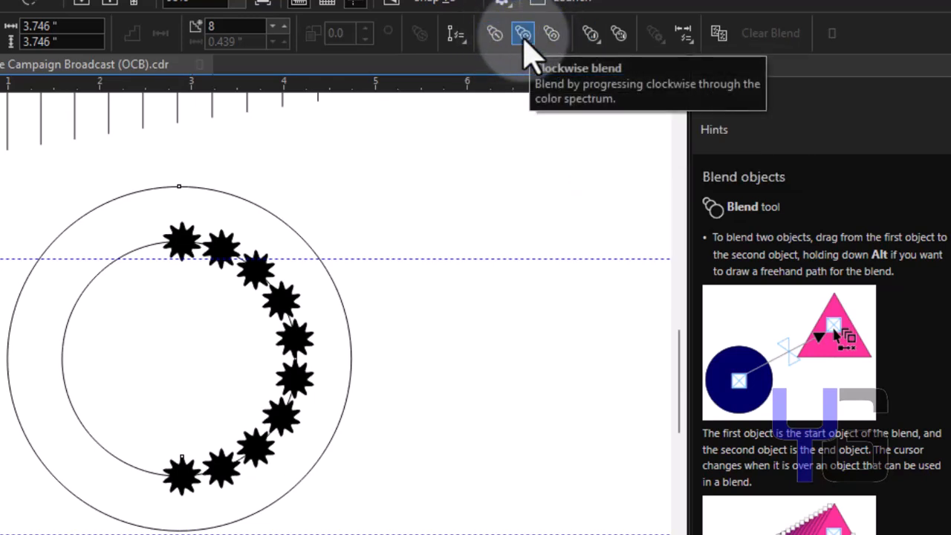
pyautogui.click(551, 35)
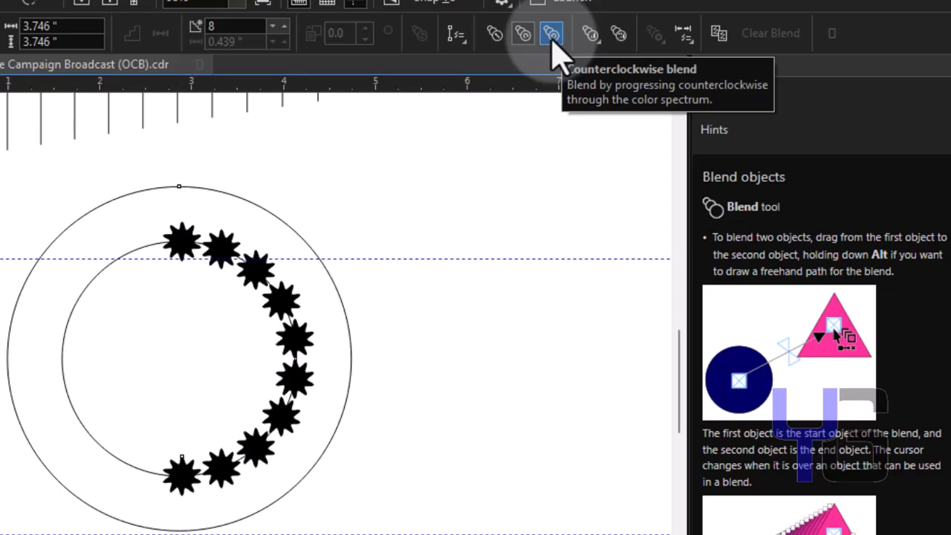
pyautogui.click(597, 41)
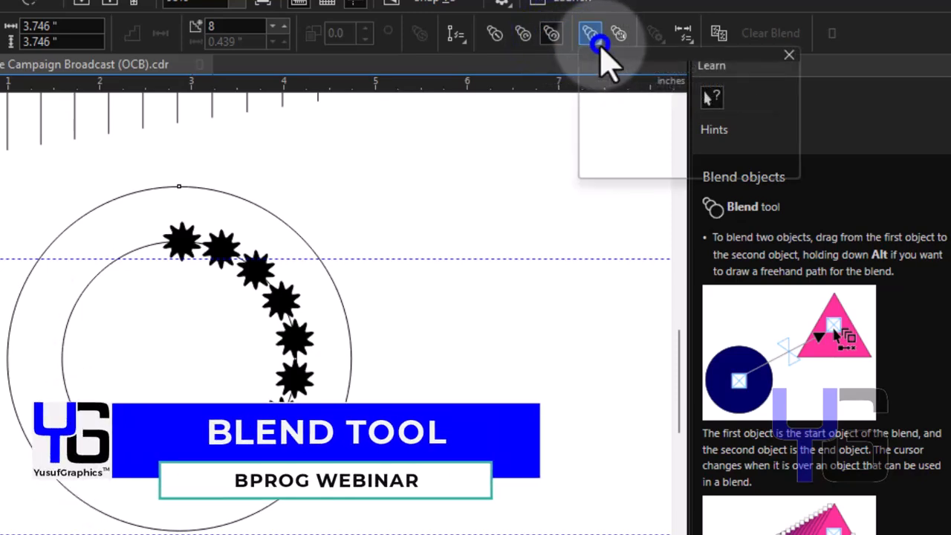
pyautogui.click(618, 35)
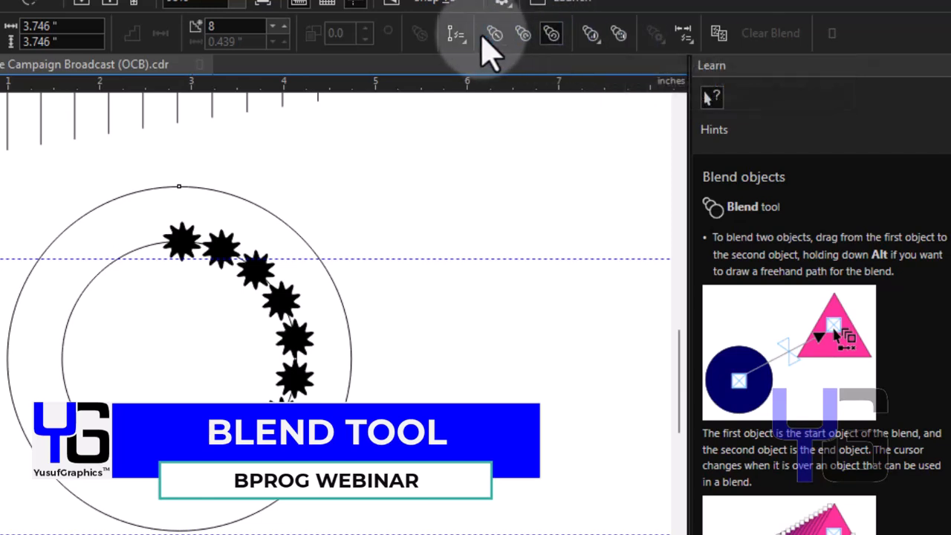
pyautogui.click(459, 36)
pyautogui.click(388, 54)
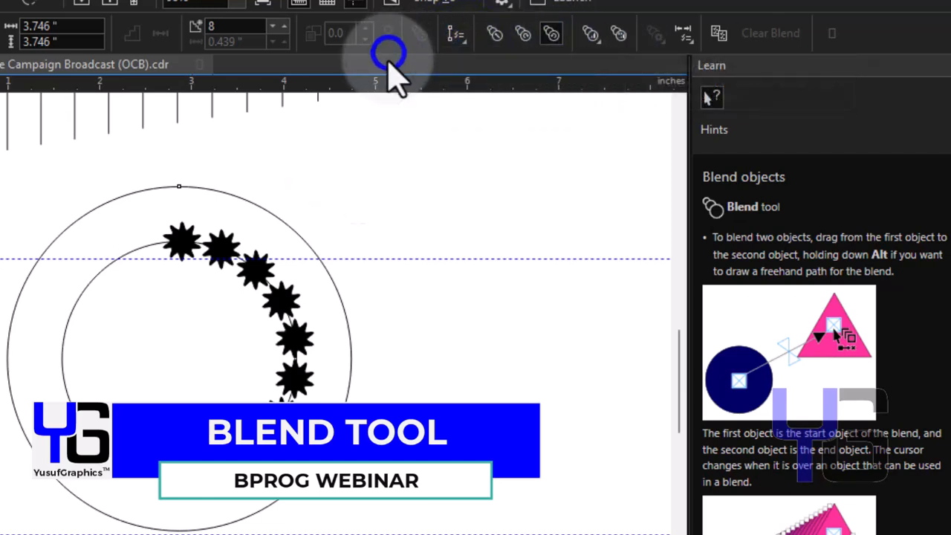
# Reselect the starburst blend on the inner circle and set it to 14 steps
pyautogui.click(252, 277)
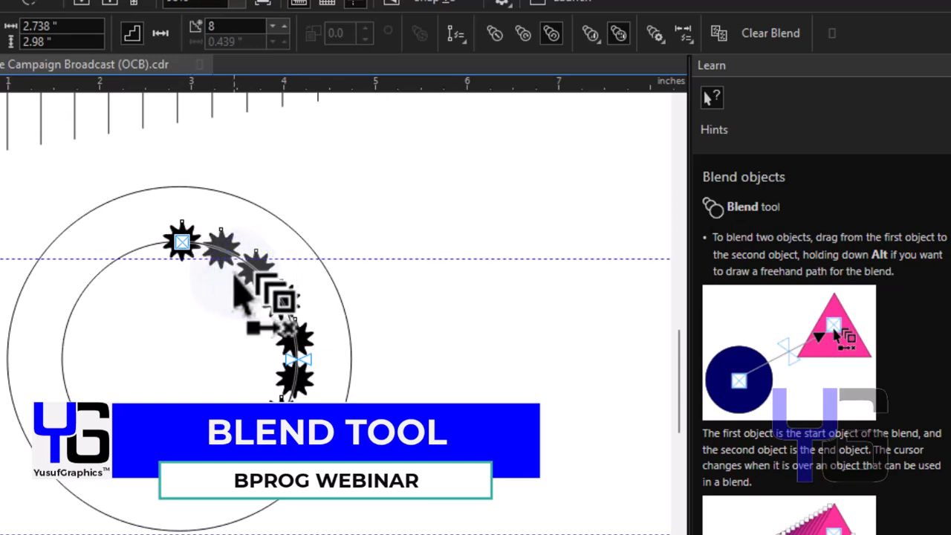
pyautogui.click(273, 30)
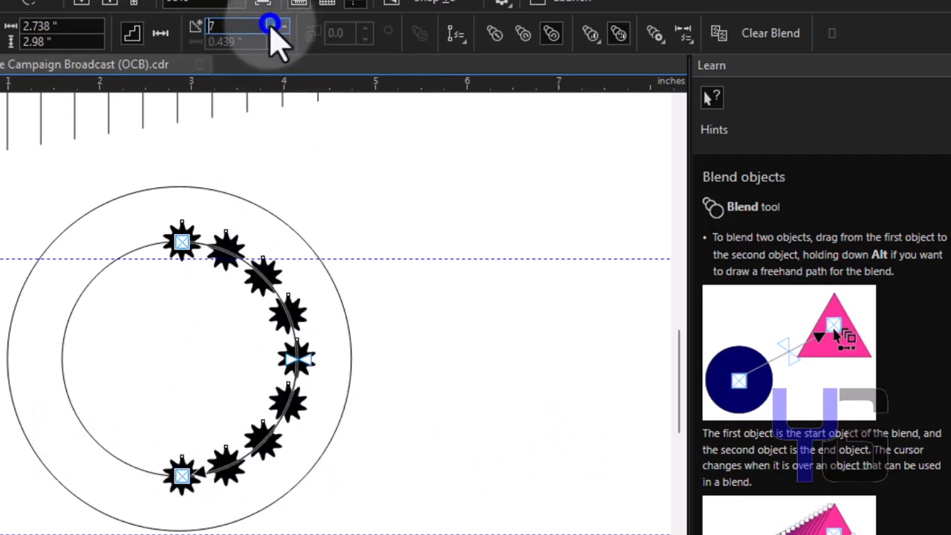
pyautogui.click(285, 28)
pyautogui.click(284, 28)
pyautogui.click(284, 28)
pyautogui.click(285, 28)
pyautogui.click(284, 28)
pyautogui.click(285, 28)
pyautogui.click(285, 28)
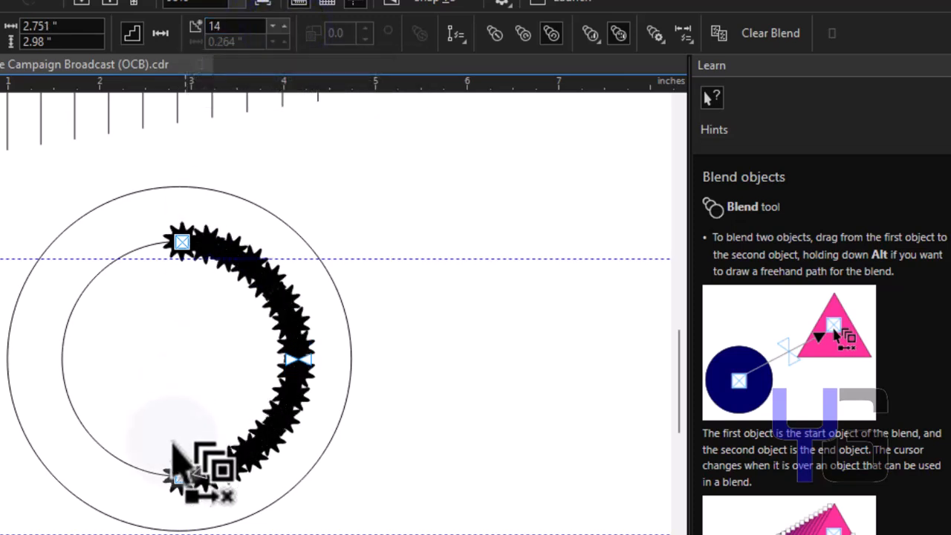
# Slide the blend's end starburst around the inner circle to its upper-left side and undo the accidental blend with the outer circle
pyautogui.moveTo(176, 475); pyautogui.dragTo(142, 256)
pyautogui.hotkey('ctrl', 'z')
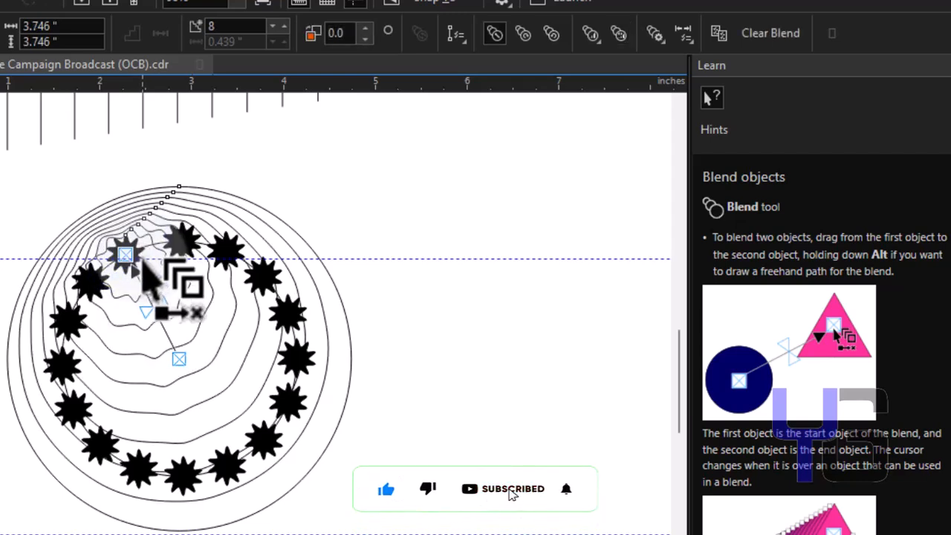
pyautogui.hotkey('ctrl', 'z')
pyautogui.press('space')
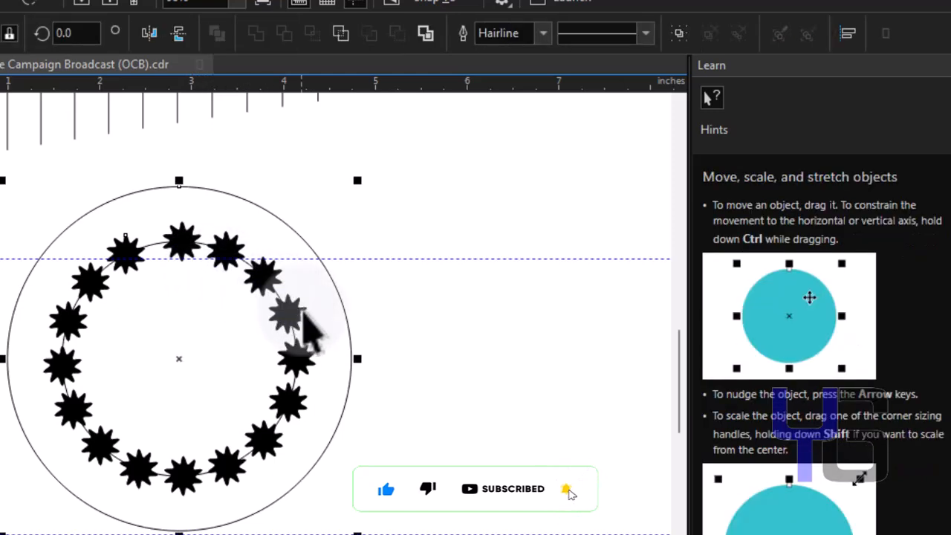
# Select the starburst ring and set its blend to 15 steps
pyautogui.click(300, 319)
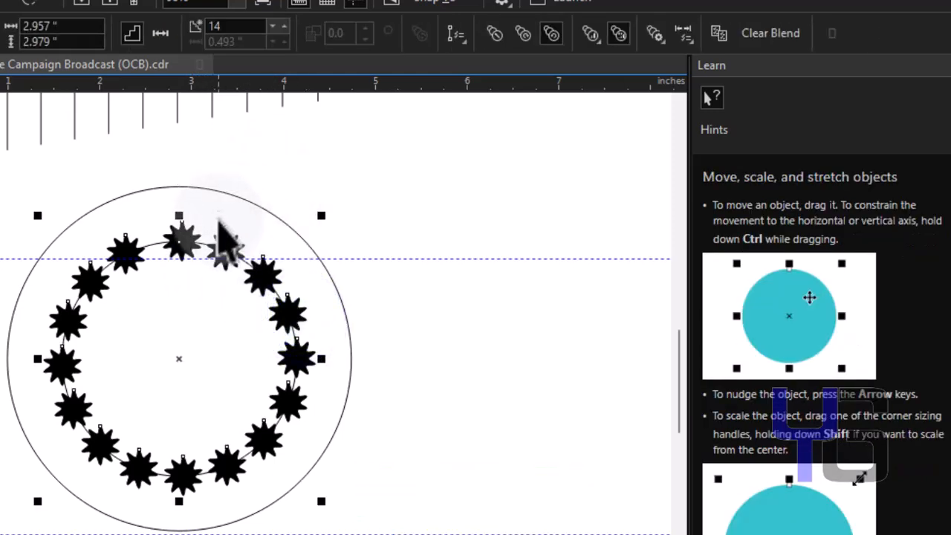
pyautogui.click(272, 29)
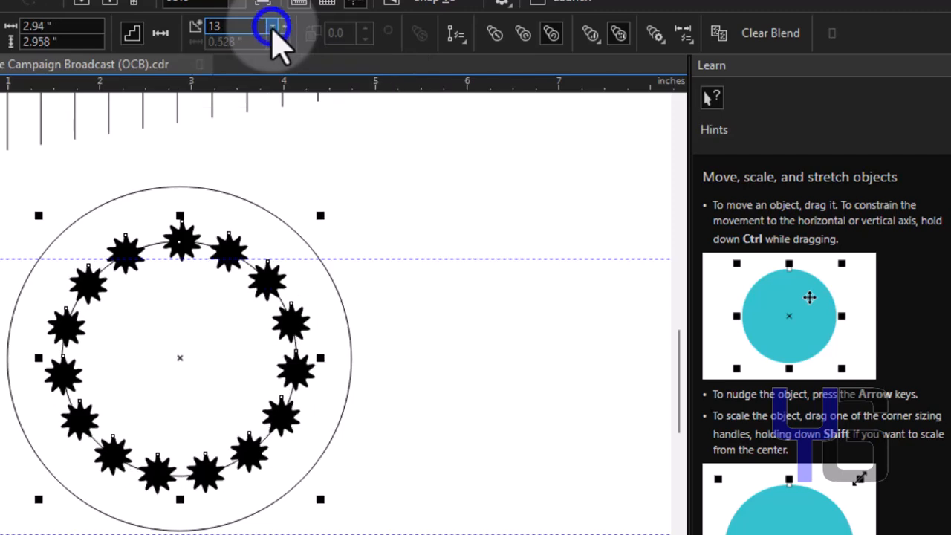
pyautogui.click(283, 27)
pyautogui.click(284, 28)
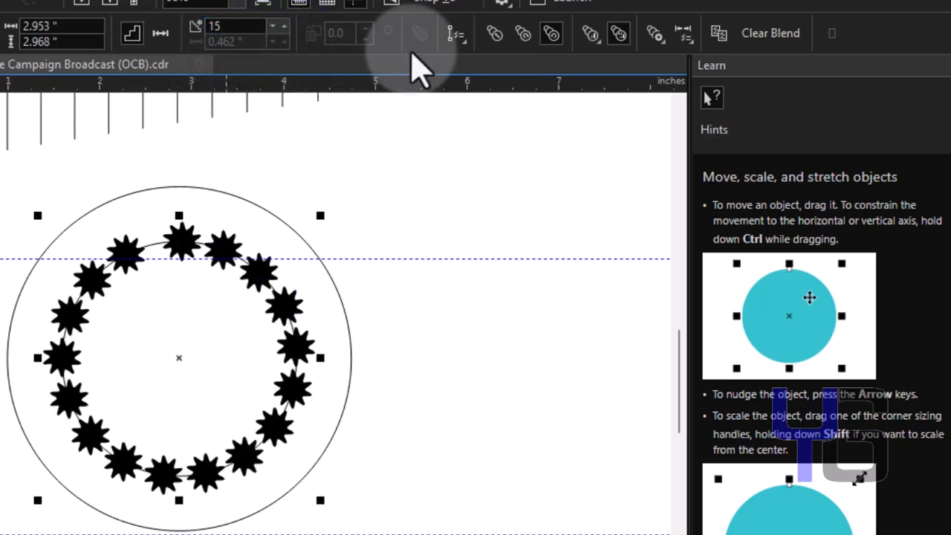
pyautogui.click(160, 33)
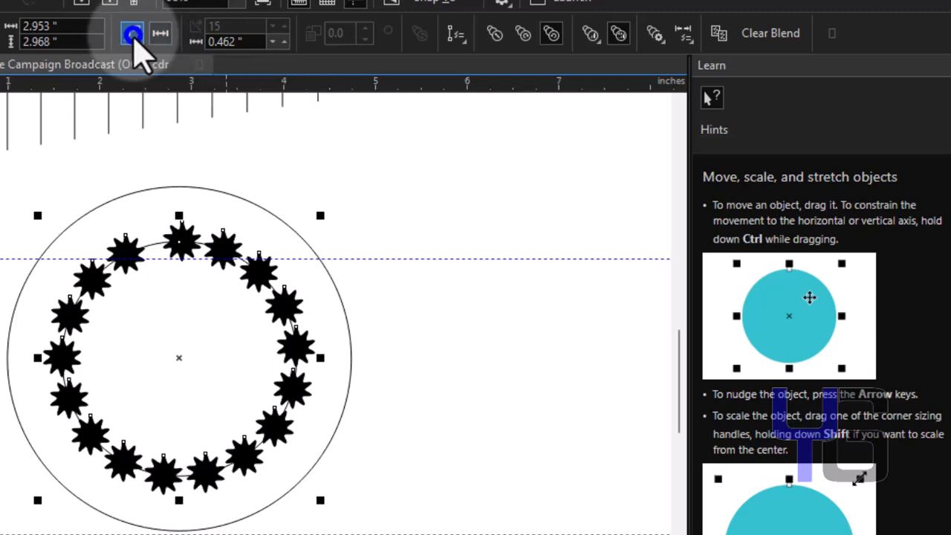
pyautogui.click(132, 33)
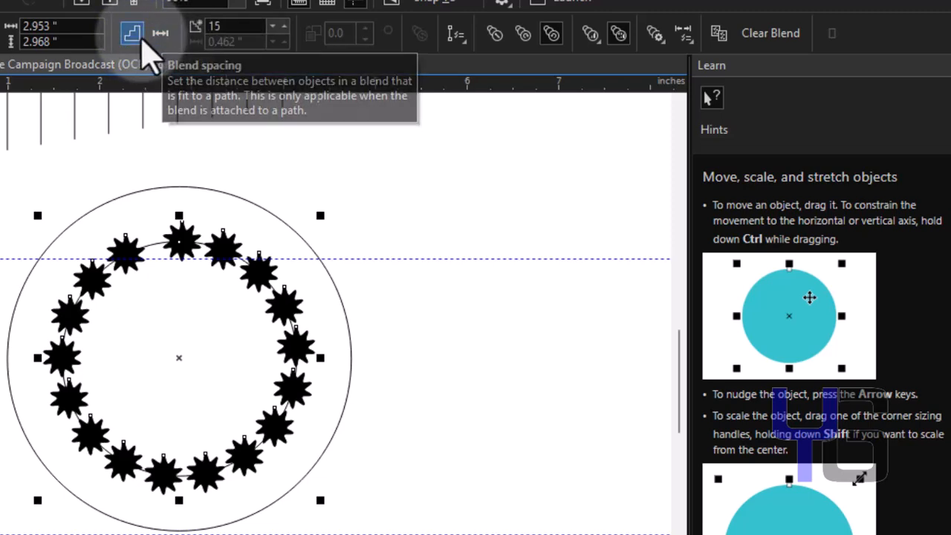
pyautogui.click(140, 34)
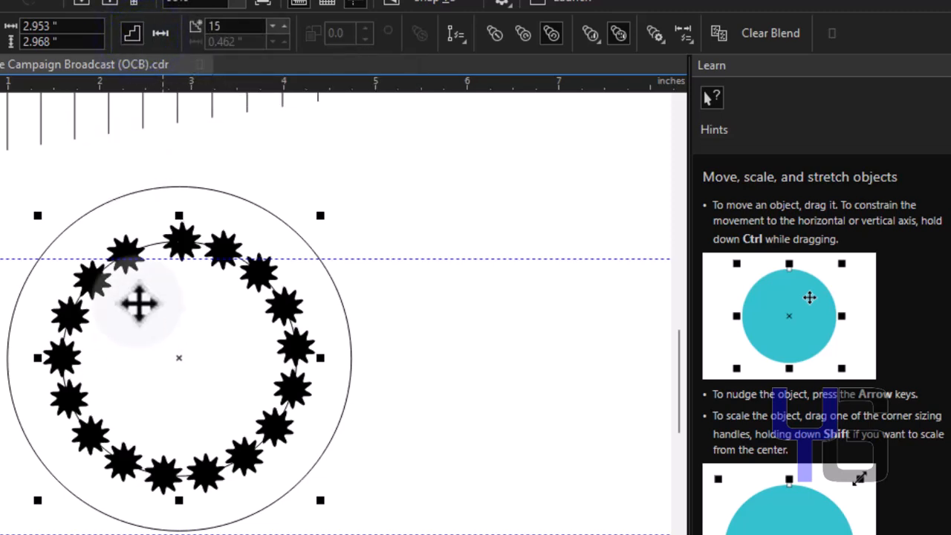
# Try to reposition the starbursts along the inner circle to even out the ring
pyautogui.moveTo(126, 260)
pyautogui.mouseDown()
pyautogui.moveTo(160, 255)
pyautogui.moveTo(125, 256)
pyautogui.mouseUp()
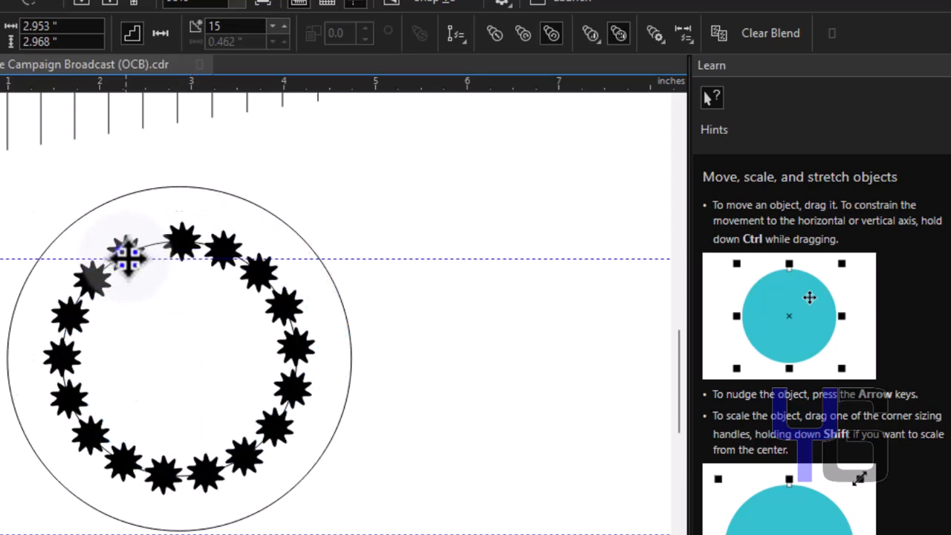
pyautogui.click(128, 258)
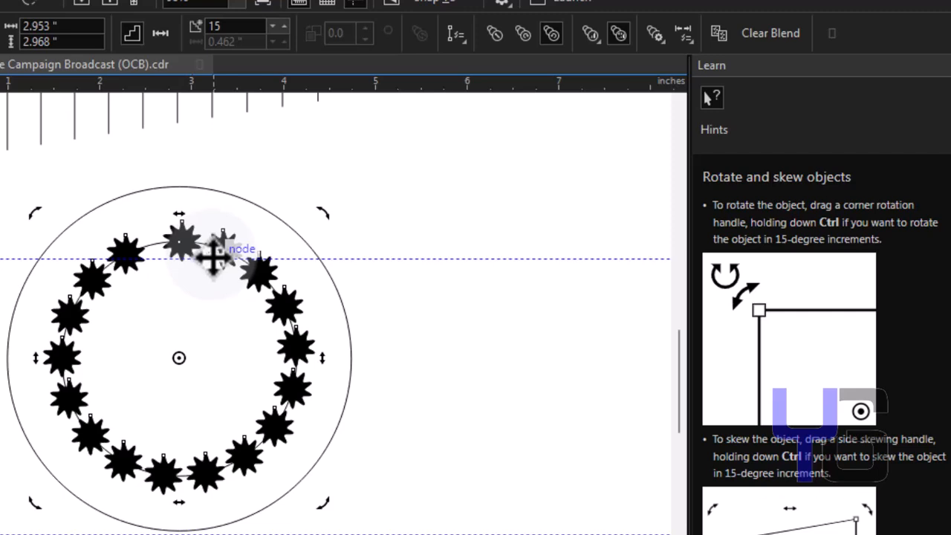
pyautogui.moveTo(213, 256); pyautogui.dragTo(254, 277)
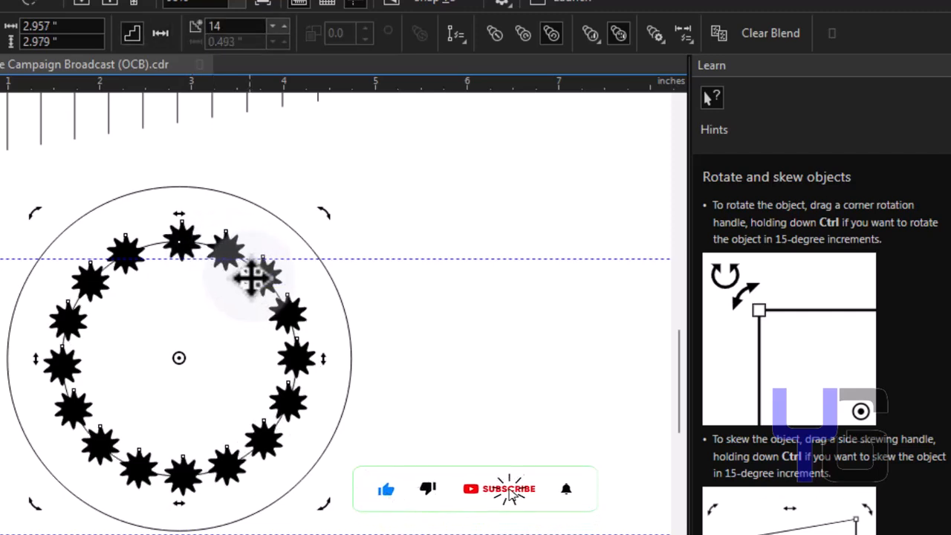
# Clear the starburst blend and delete the extra starburst at the inner circle's upper left, keeping only the top one
pyautogui.click(752, 35)
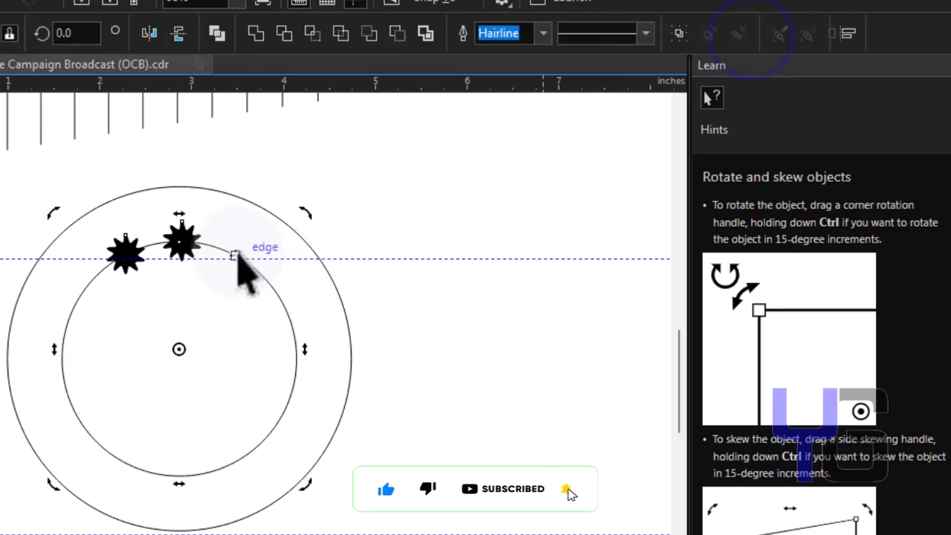
pyautogui.hotkey('ctrl', 'z')
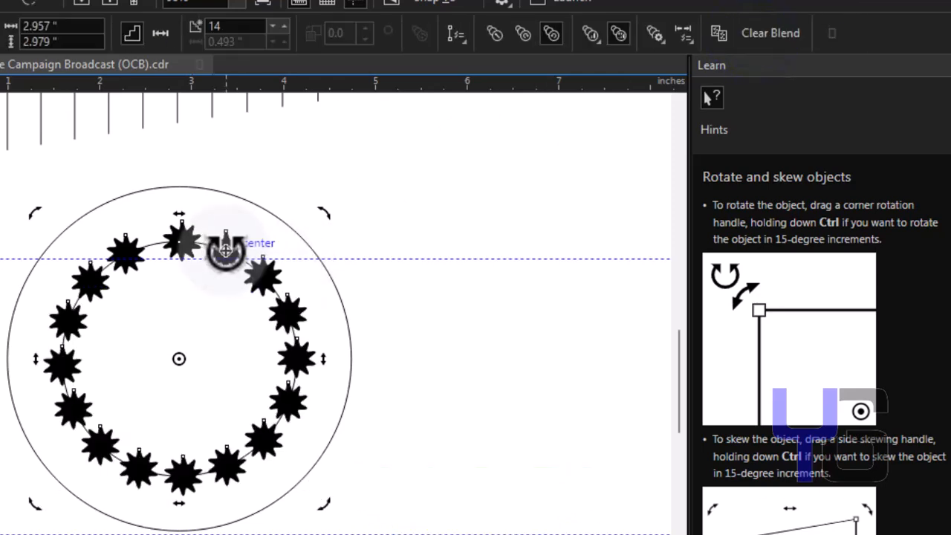
pyautogui.hotkey('ctrl', 'shift', 'z')
pyautogui.click(381, 254)
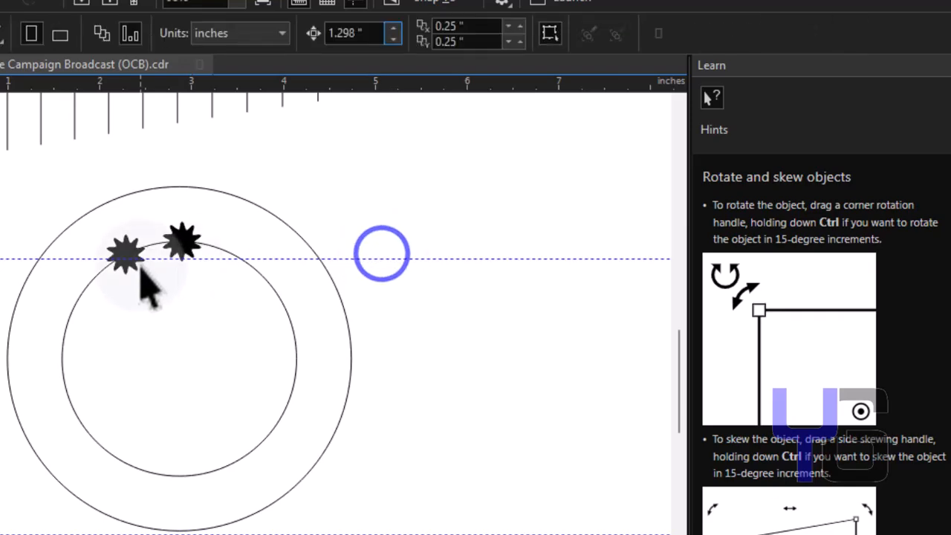
pyautogui.click(139, 266)
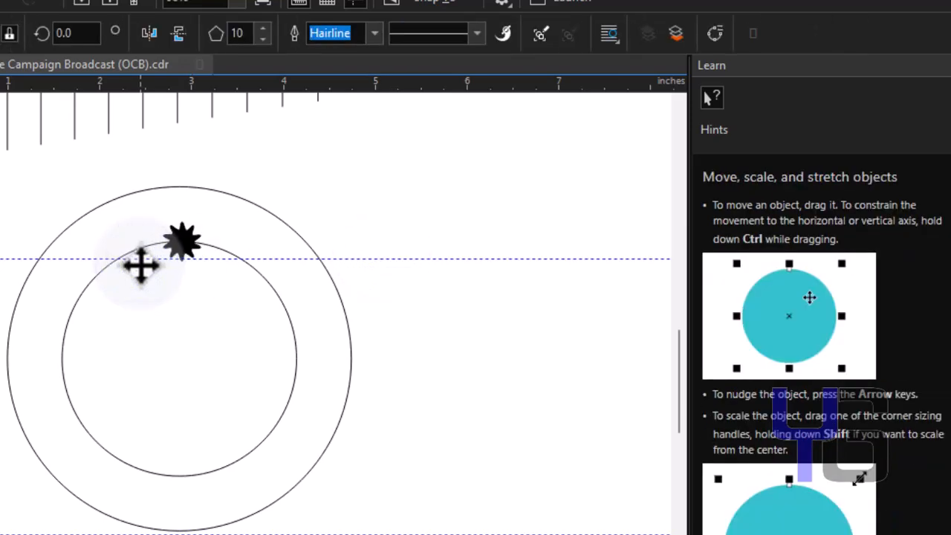
pyautogui.click(187, 228)
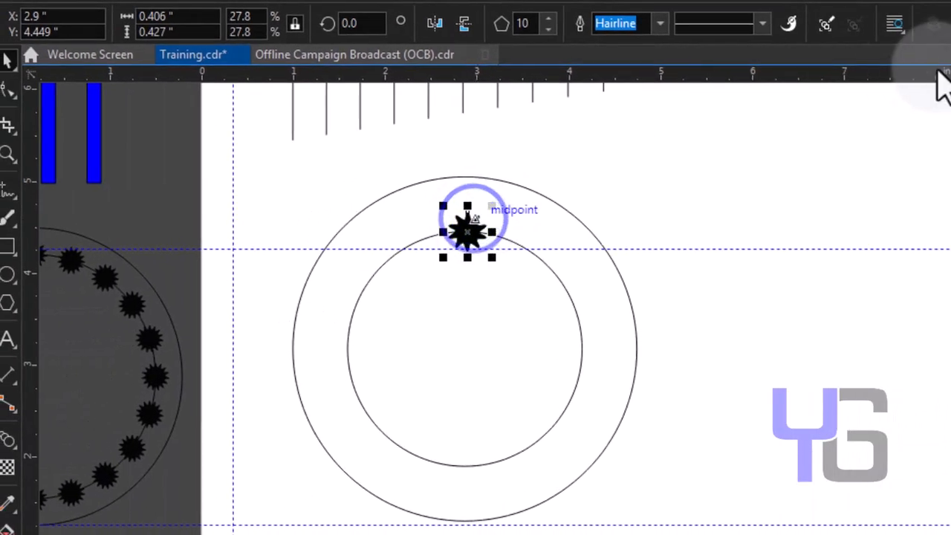
# Try to assign a new blend path on the inner circle using only the single starburst
pyautogui.click(6, 444)
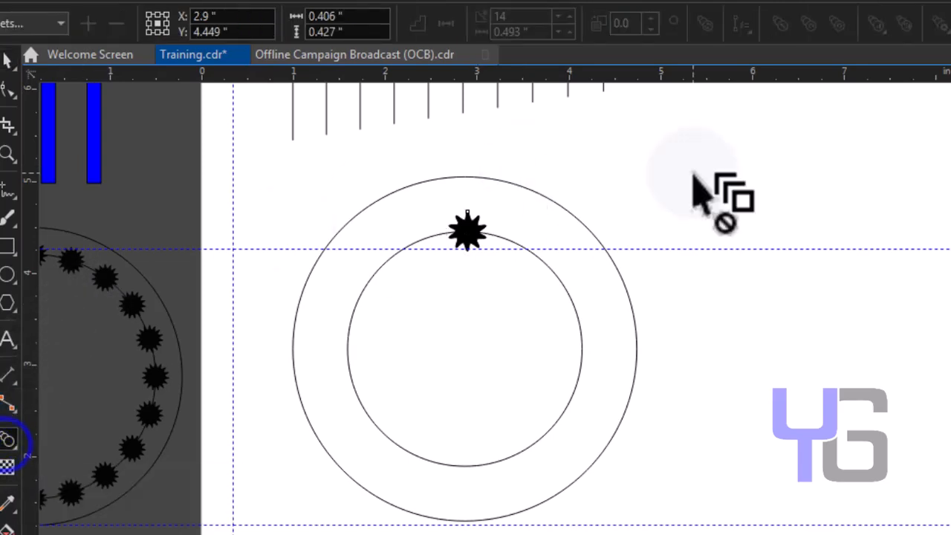
pyautogui.click(551, 269)
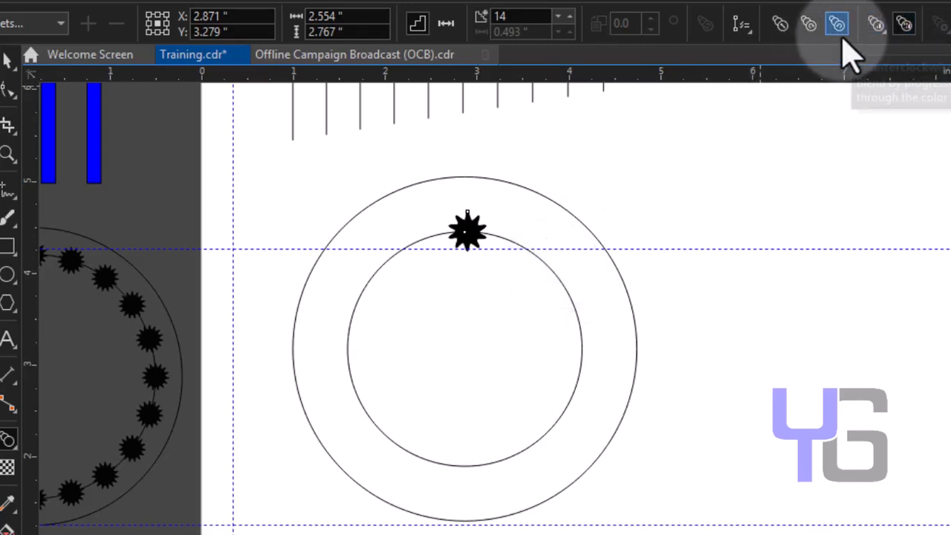
pyautogui.click(751, 34)
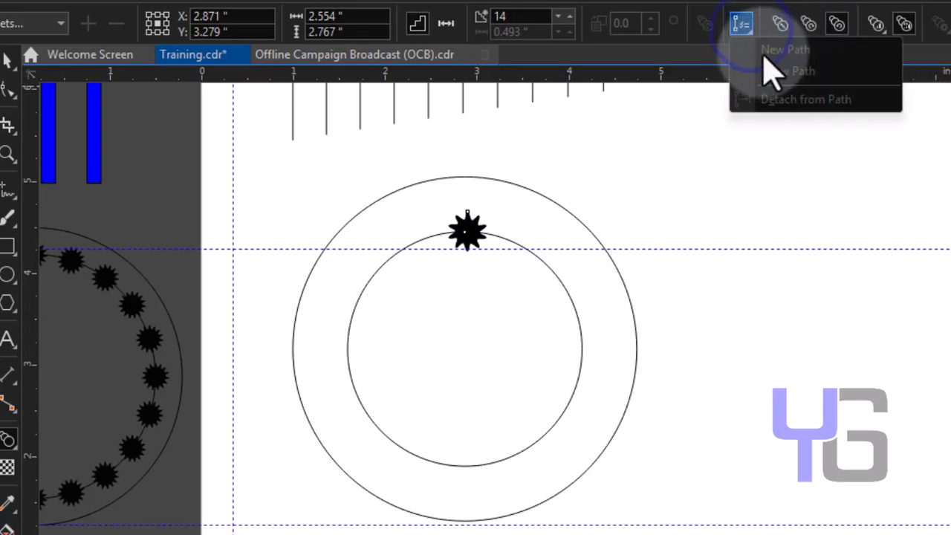
pyautogui.click(743, 38)
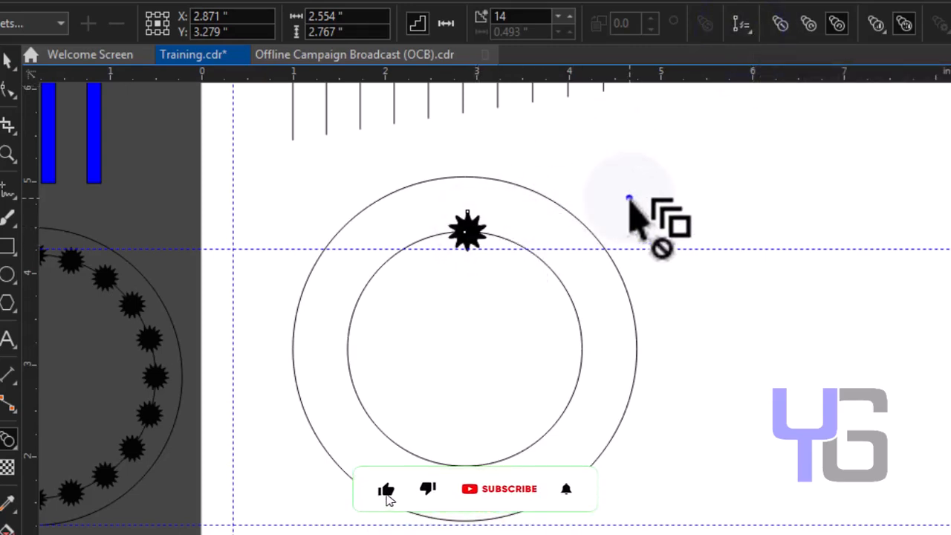
pyautogui.click(631, 199)
pyautogui.click(463, 233)
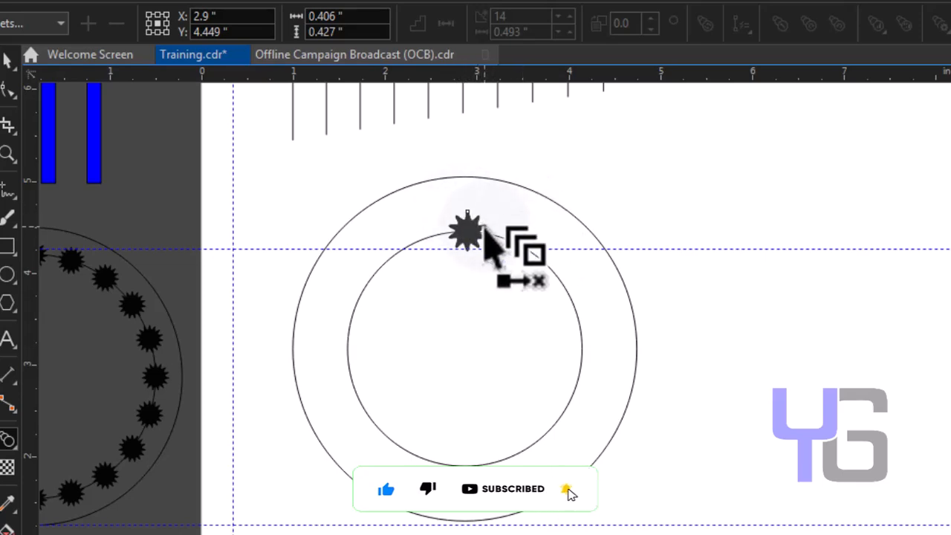
pyautogui.press('space')
pyautogui.press('space')
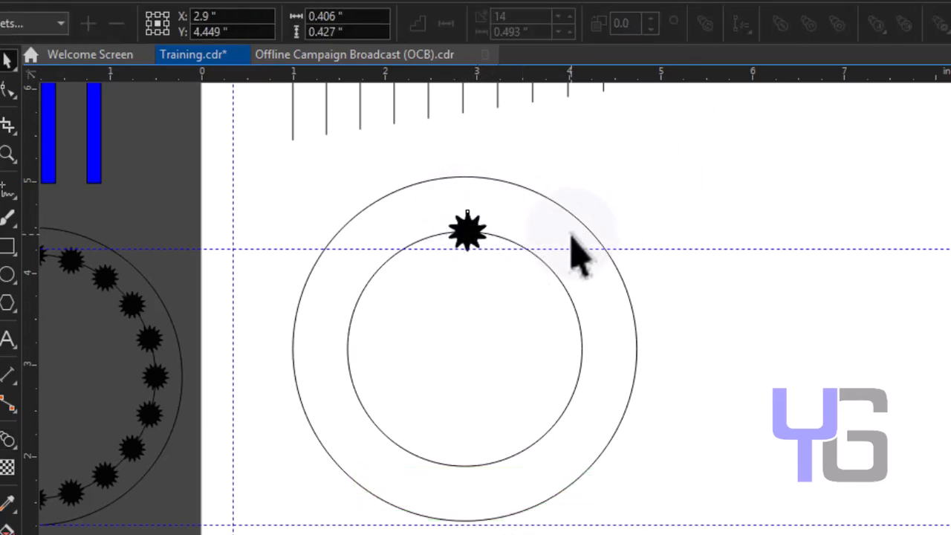
# Examine the blend's start and end, acceleration, colour direction and path options without a starburst blend in place
pyautogui.click(578, 332)
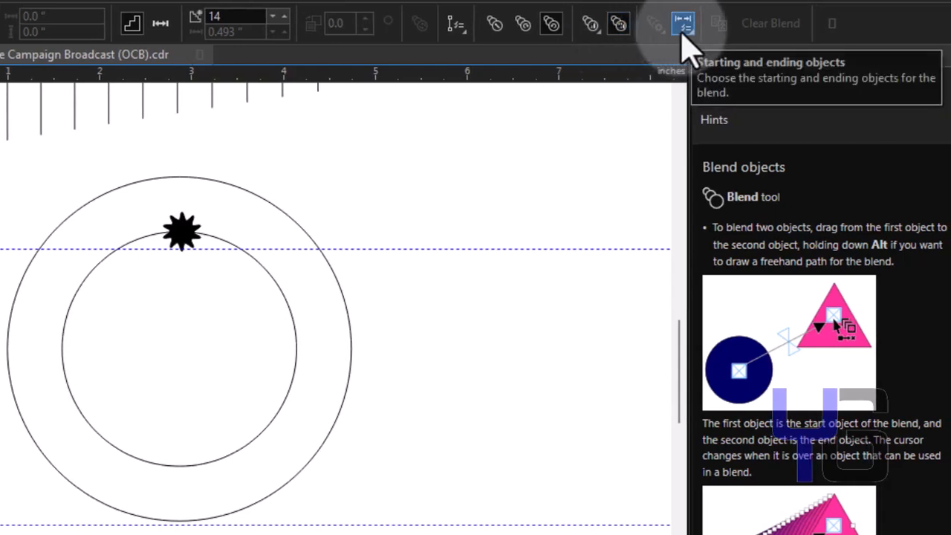
pyautogui.click(683, 27)
pyautogui.click(603, 41)
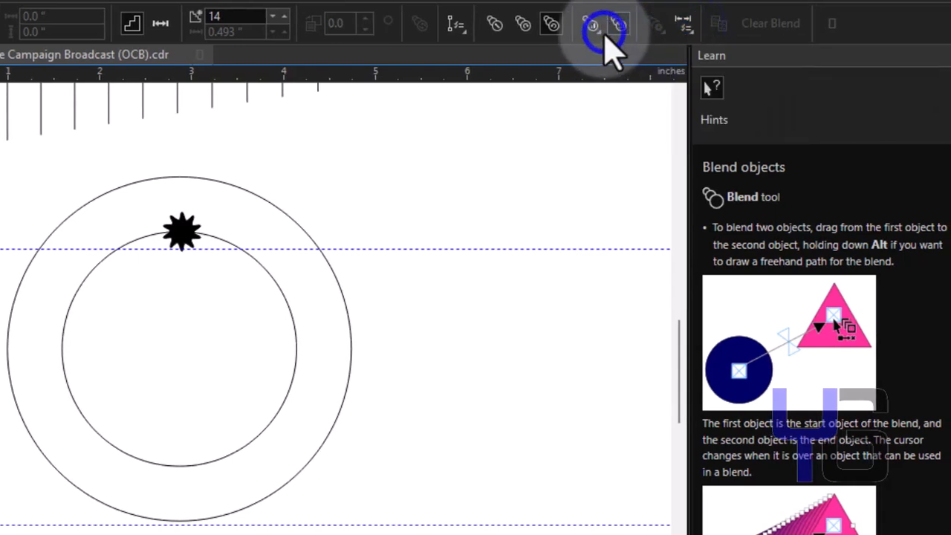
pyautogui.click(588, 30)
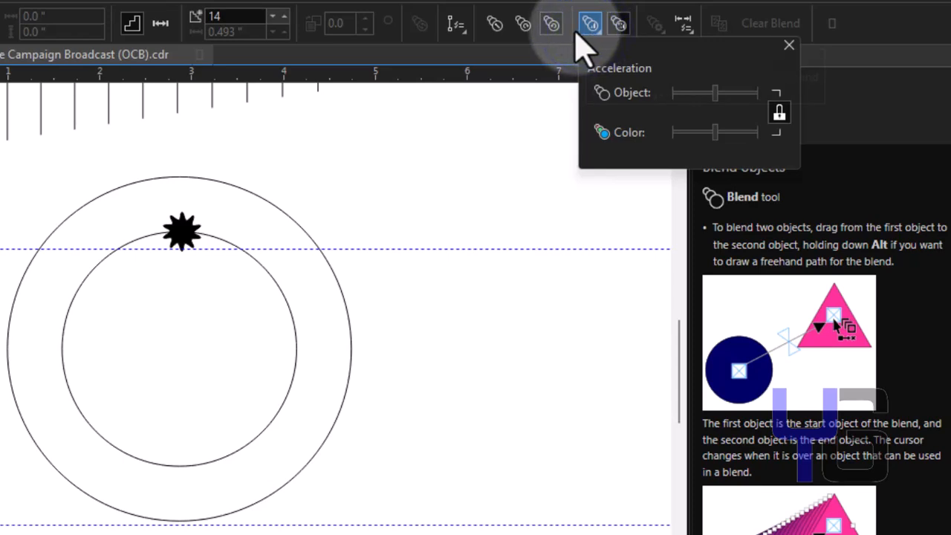
pyautogui.click(549, 27)
pyautogui.click(520, 26)
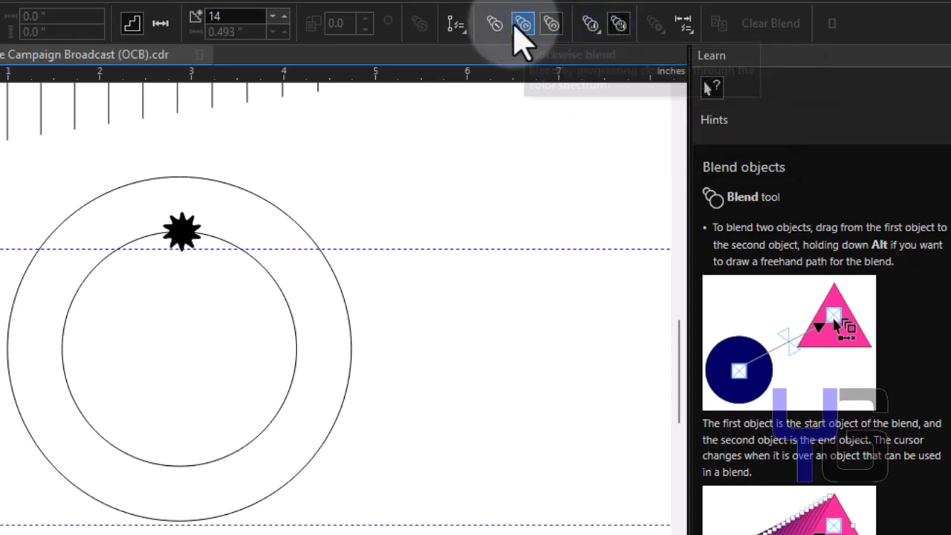
pyautogui.click(456, 23)
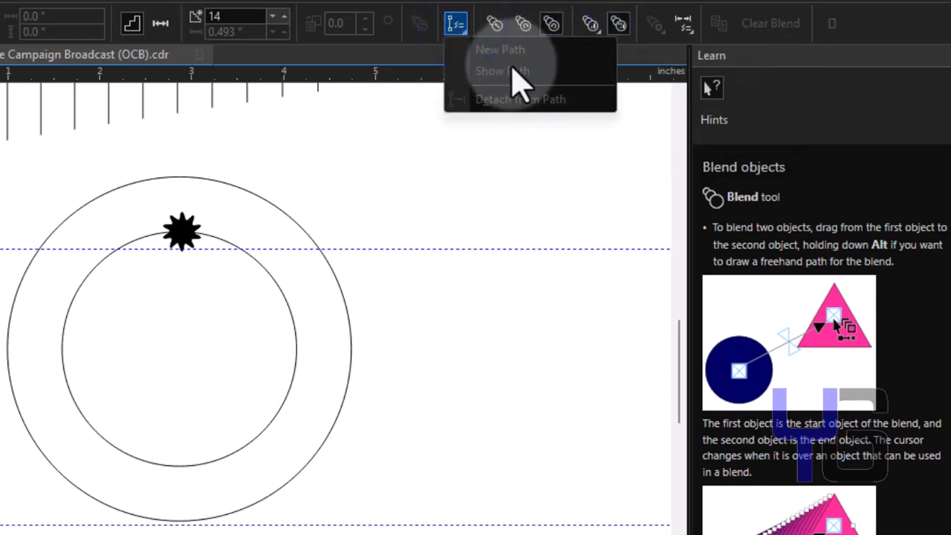
pyautogui.click(518, 51)
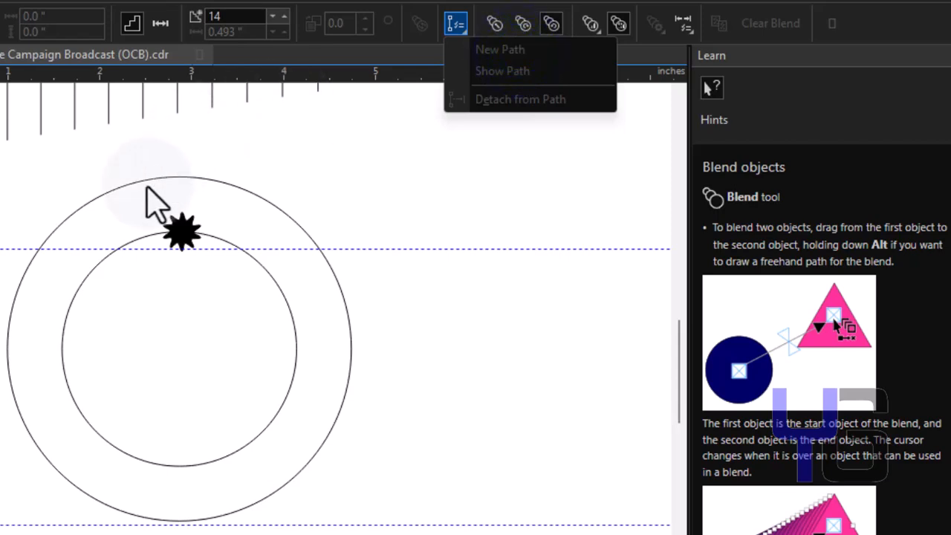
# Select the lone starburst and the inner circle with the Blend tool and check the acceleration option for each
pyautogui.click(184, 235)
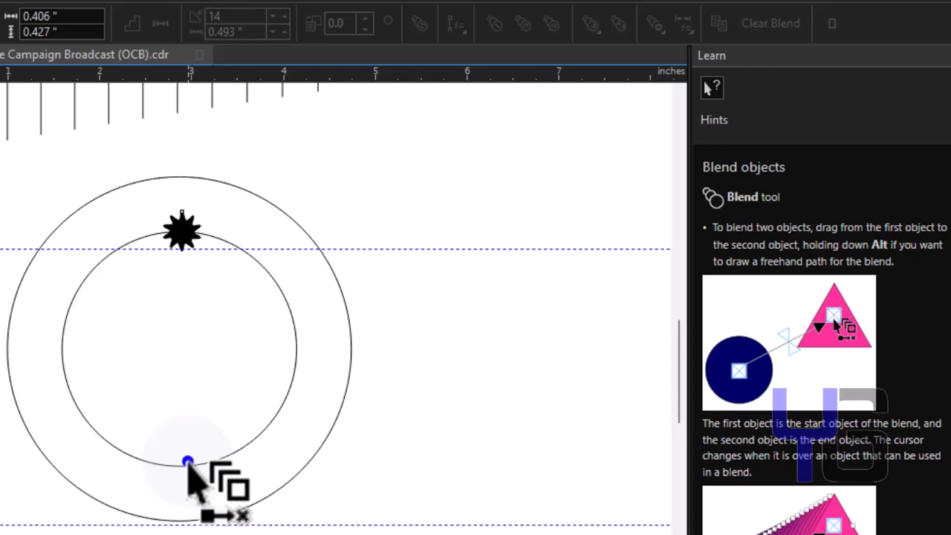
pyautogui.click(187, 462)
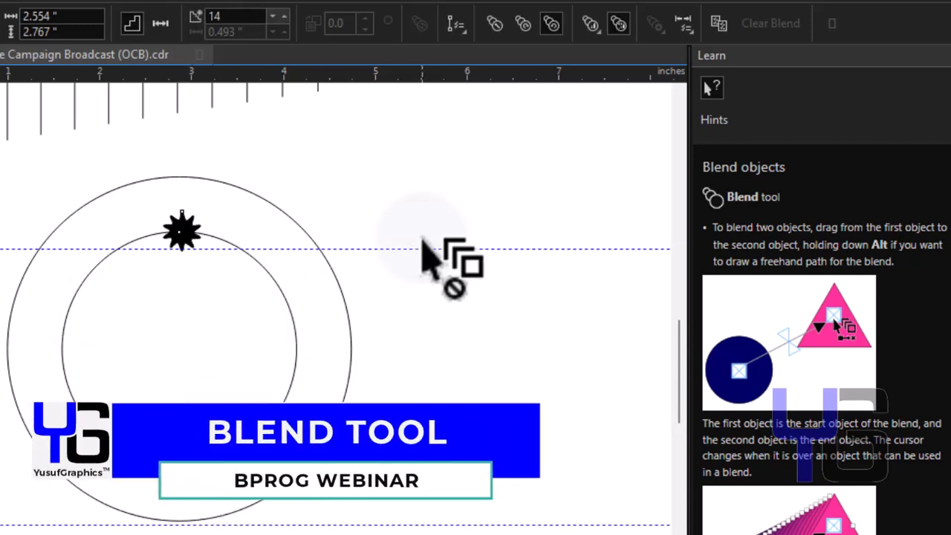
pyautogui.click(591, 25)
pyautogui.click(597, 28)
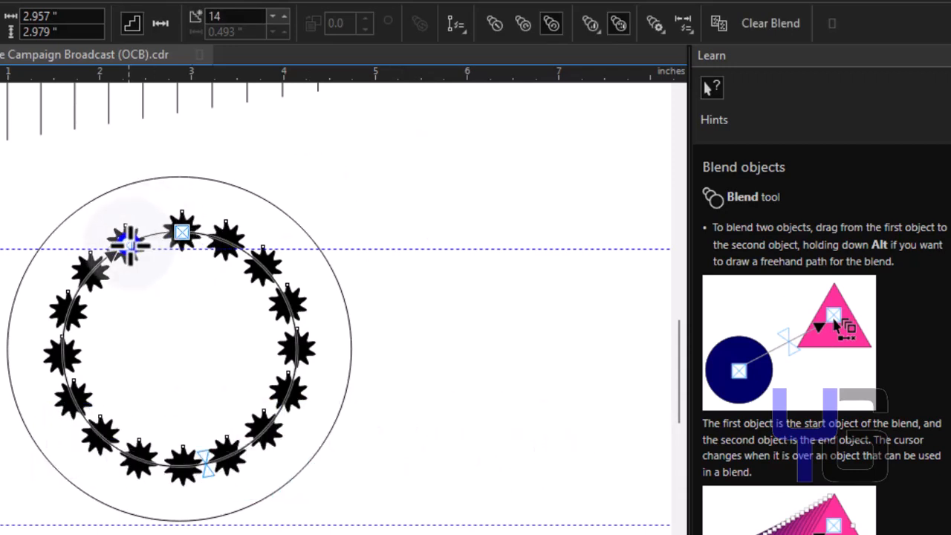
# Slide the 14-step blend's end starburst along the inner circle closer to the top starburst to even out the ring
pyautogui.moveTo(128, 242)
pyautogui.mouseDown()
pyautogui.moveTo(174, 222)
pyautogui.moveTo(141, 240)
pyautogui.mouseUp()
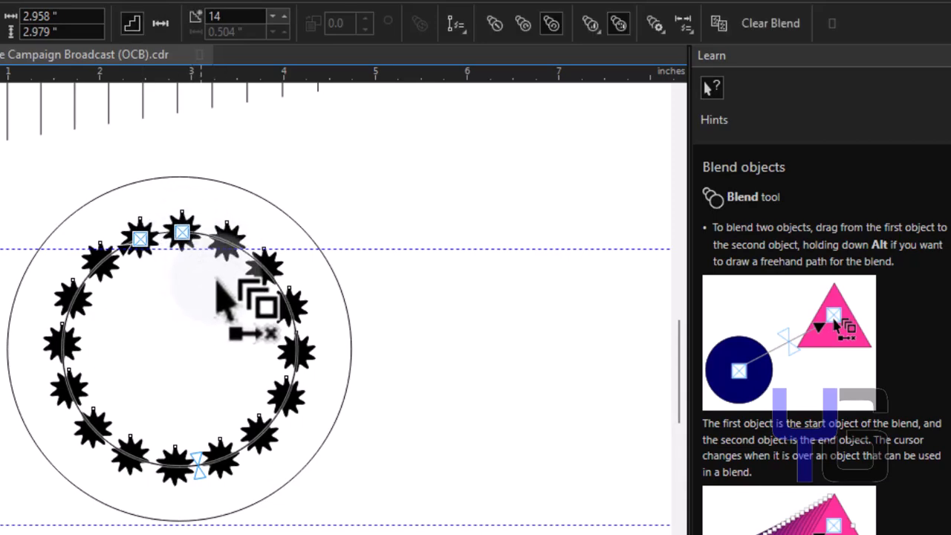
pyautogui.press('space')
pyautogui.click(410, 301)
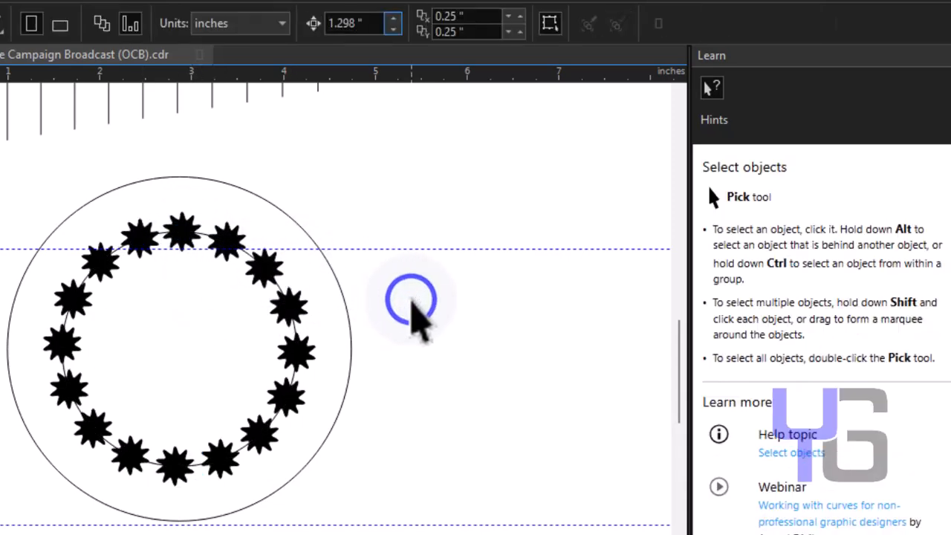
# Break the starburst blend apart from its inner circle path
pyautogui.press('F4')
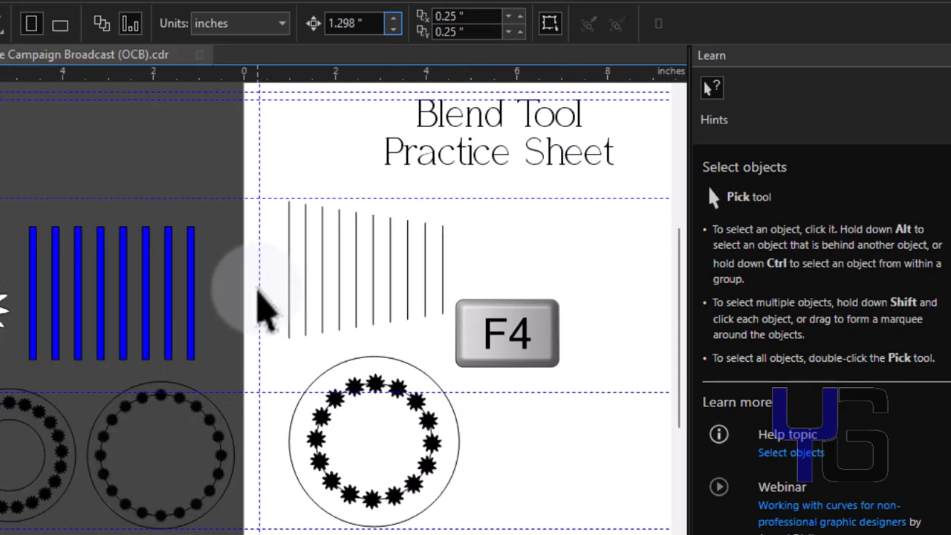
pyautogui.click(401, 401)
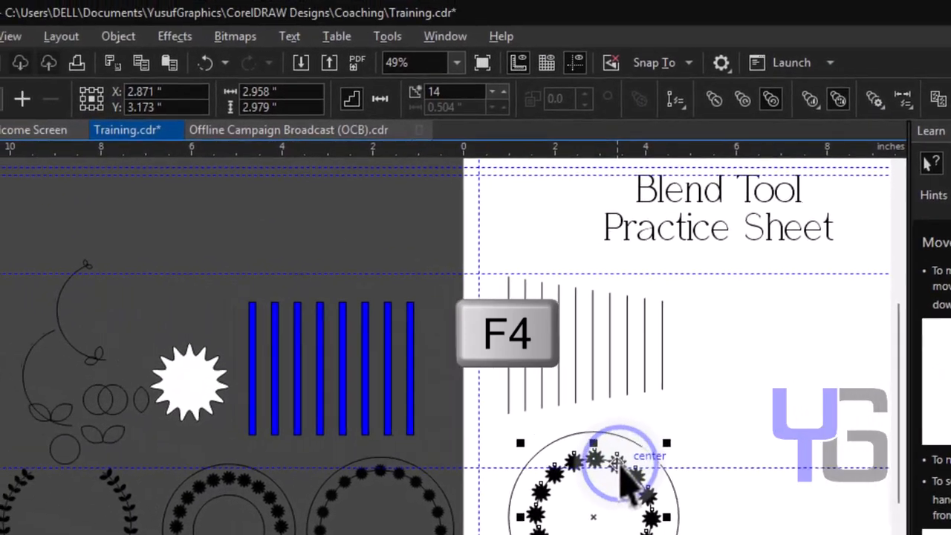
pyautogui.click(172, 39)
pyautogui.moveTo(113, 40)
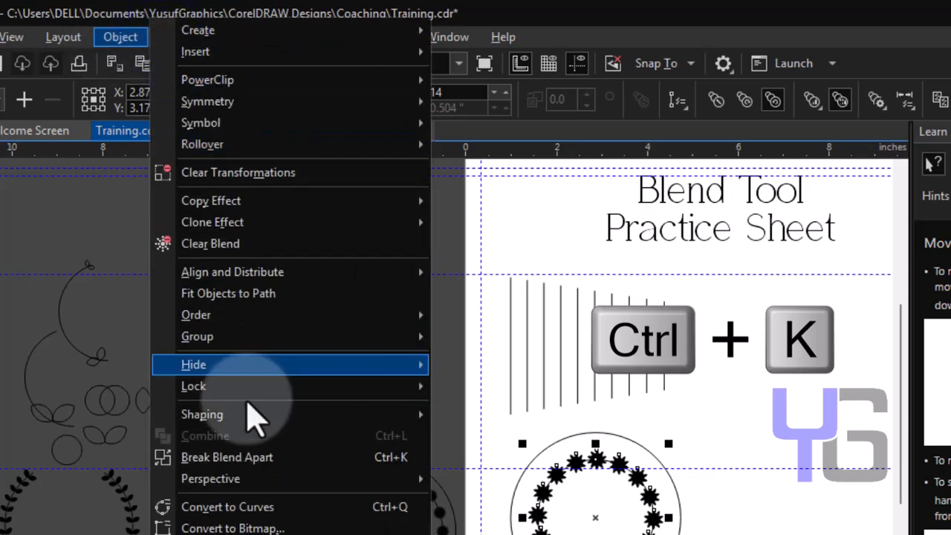
pyautogui.click(264, 458)
pyautogui.click(719, 528)
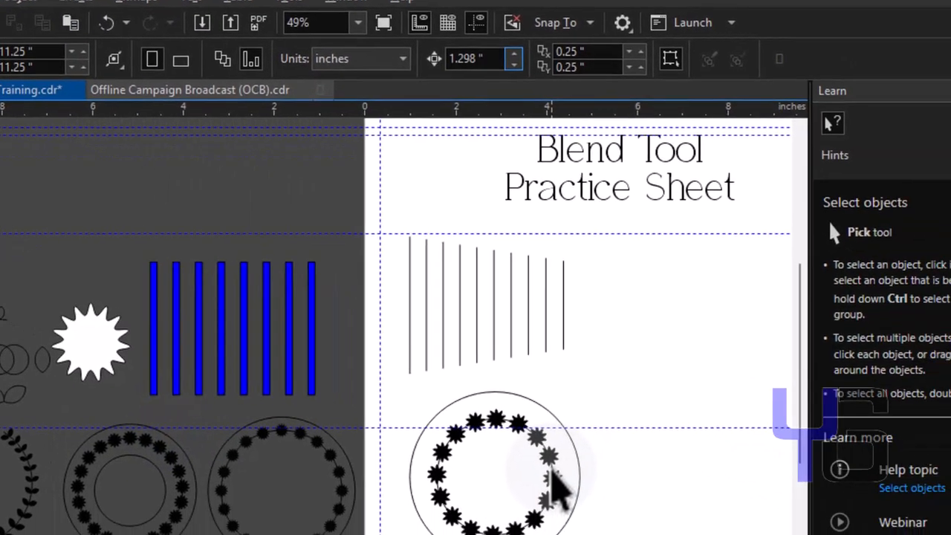
pyautogui.click(653, 515)
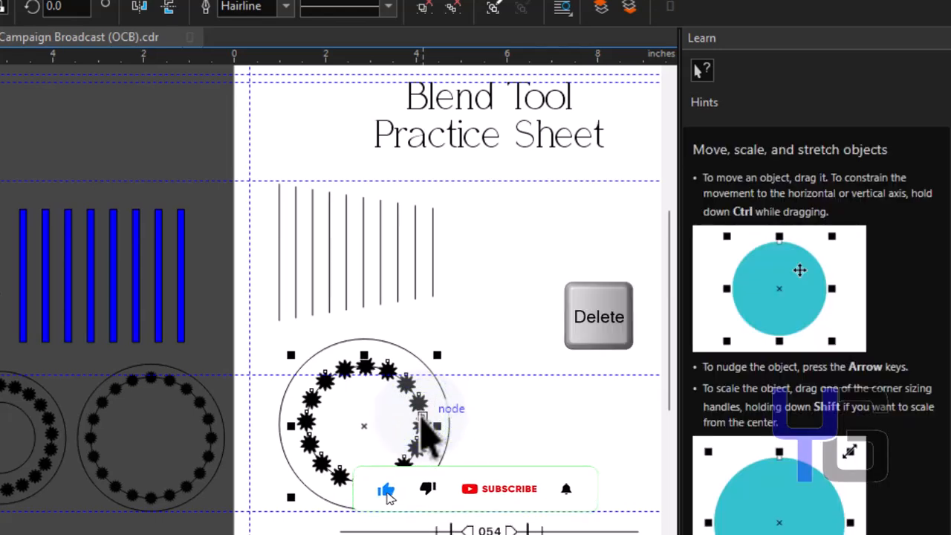
pyautogui.press('Delete')
pyautogui.hotkey('ctrl', 'z')
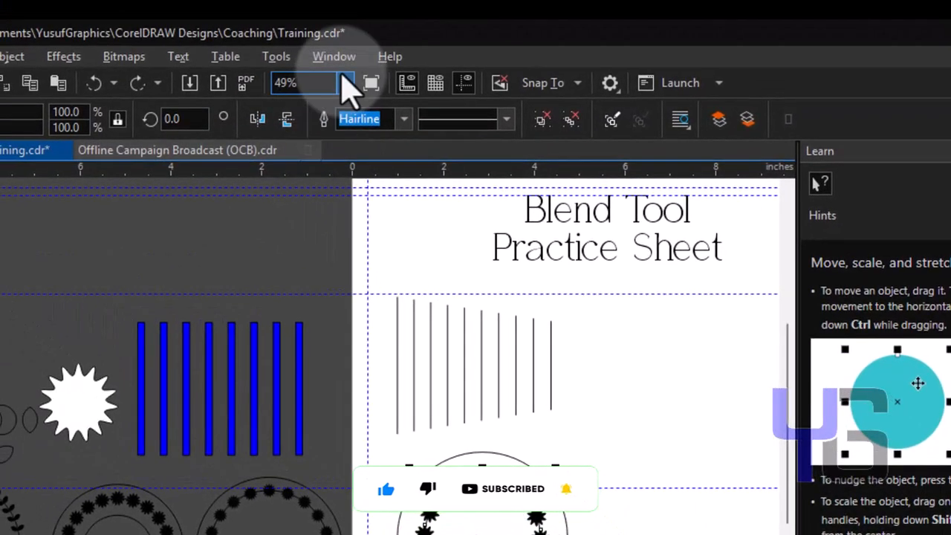
# Delete the inner circle that runs through the ring of starbursts
pyautogui.click(345, 81)
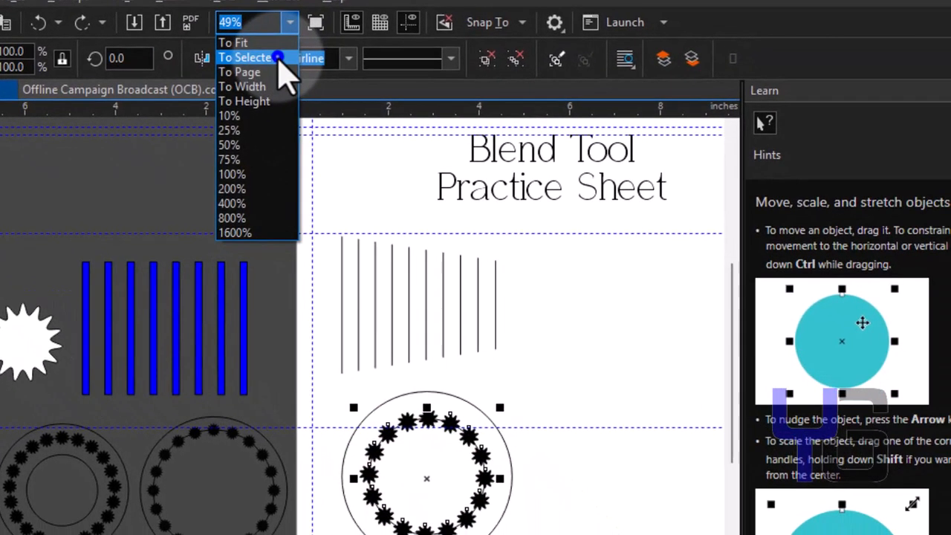
pyautogui.click(301, 82)
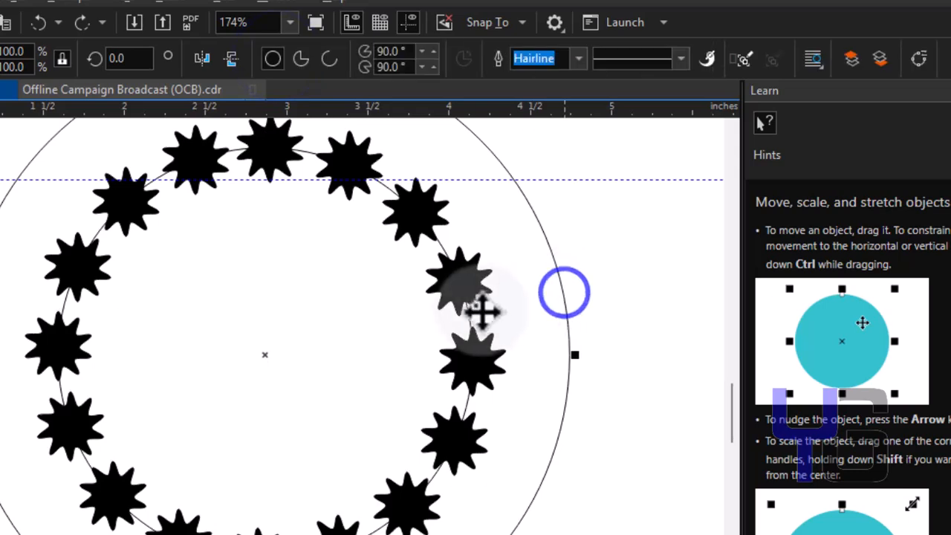
pyautogui.press('Delete')
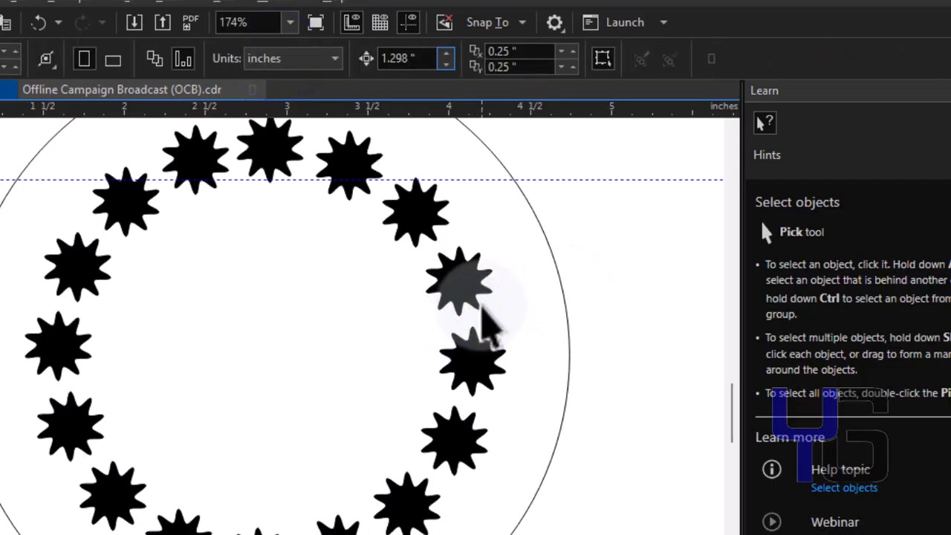
# Create a concentric copy of the outer circle inside the starburst ring, scaled to about 49.4%, 1.852" across
pyautogui.press('F4')
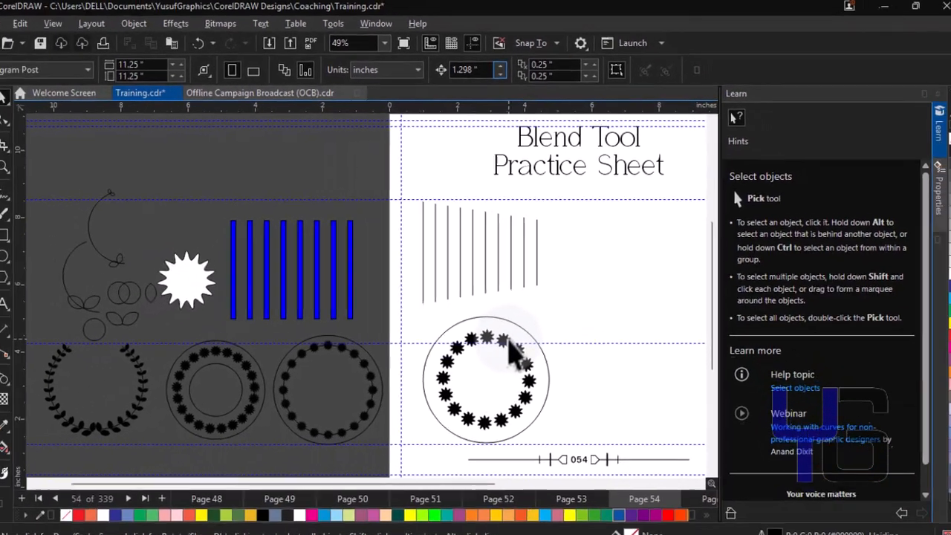
pyautogui.click(479, 396)
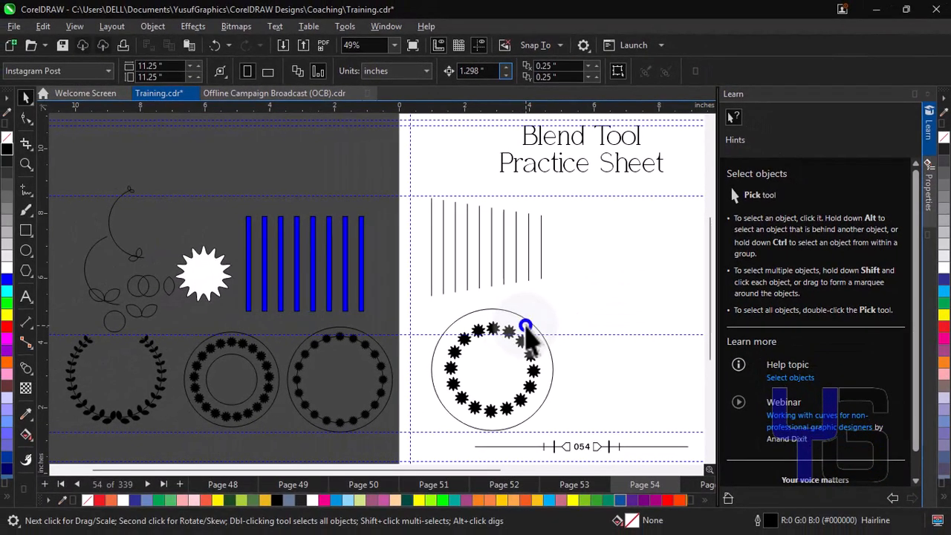
pyautogui.moveTo(558, 306); pyautogui.dragTo(529, 324)
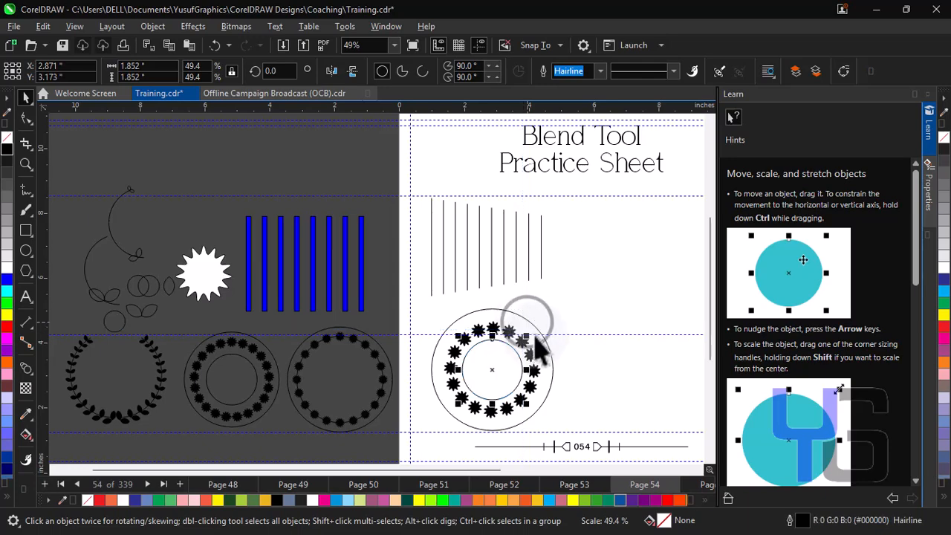
pyautogui.click(582, 342)
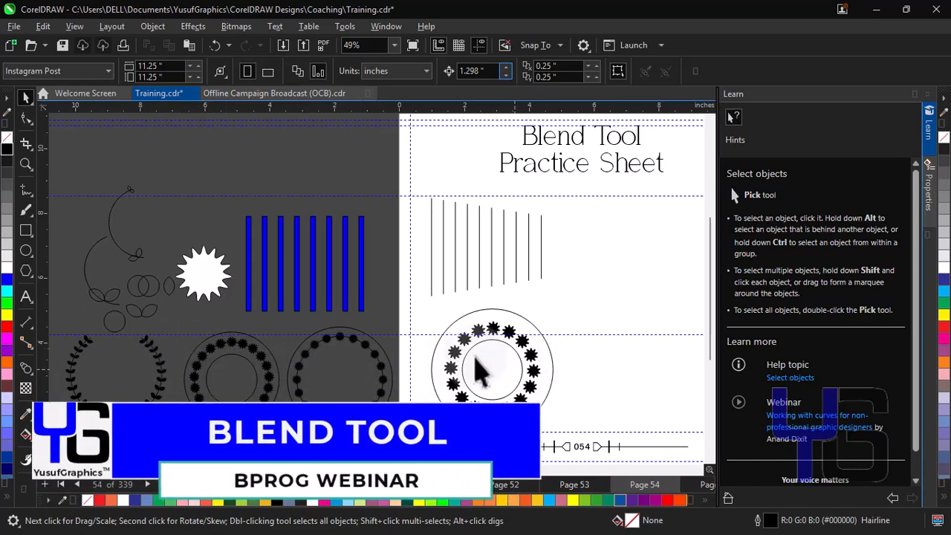
# Select the whole circular starburst design and place a copy to its upper right at about X 7.03", Y 5.116"
pyautogui.moveTo(581, 284); pyautogui.dragTo(418, 446)
pyautogui.moveTo(492, 375); pyautogui.dragTo(630, 308)
pyautogui.rightClick(631, 307)
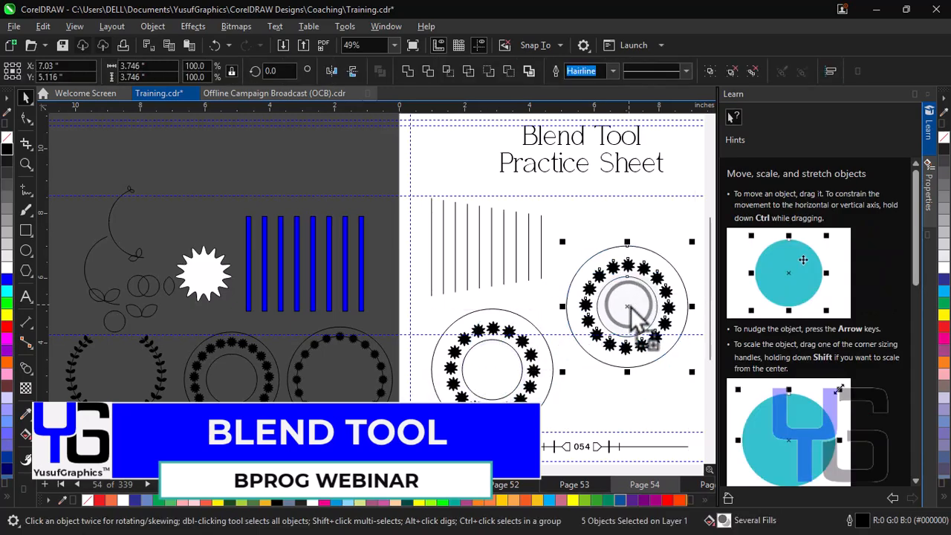